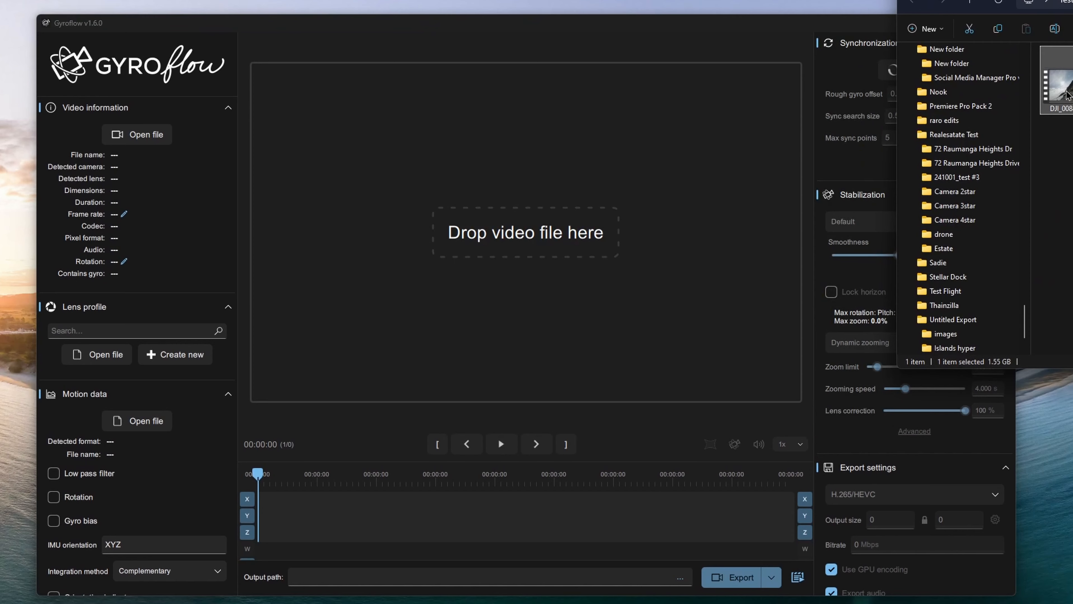
Load the DJI_0088.MP4 clip into Gyroflow and play back the stabilized preview
left_click_drag(1066, 94, 542, 215)
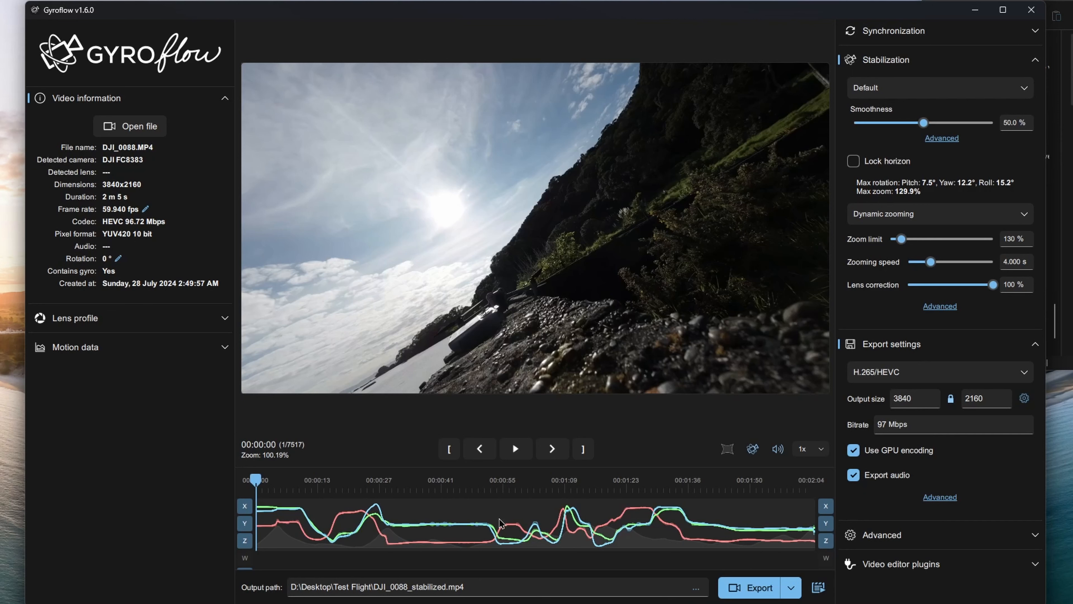
mouse_move(262, 486)
left_mouse_down()
mouse_move(287, 487)
mouse_move(272, 478)
left_mouse_up()
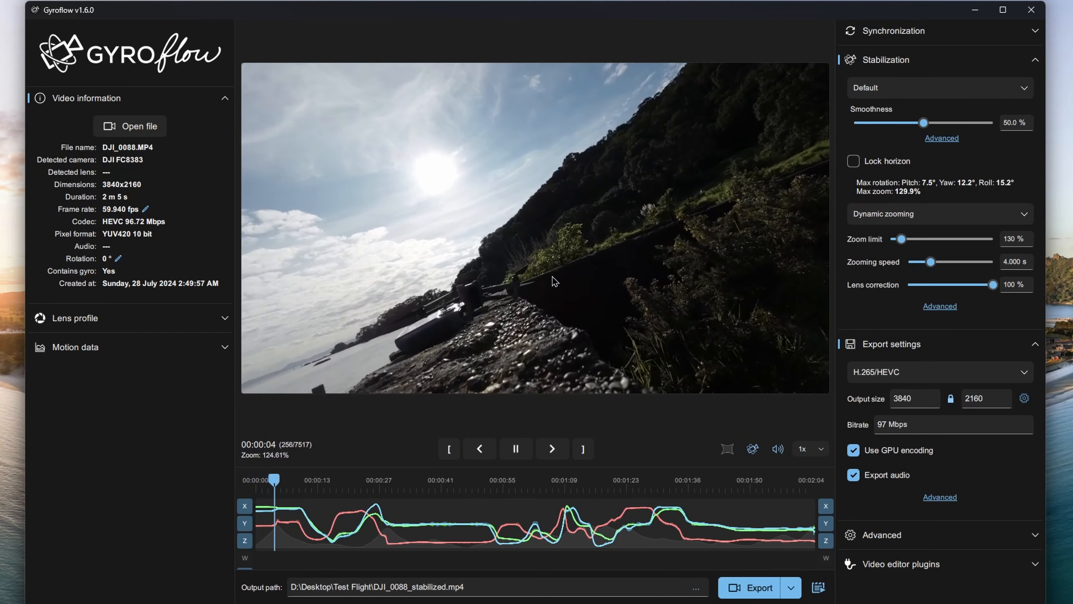
key("space")
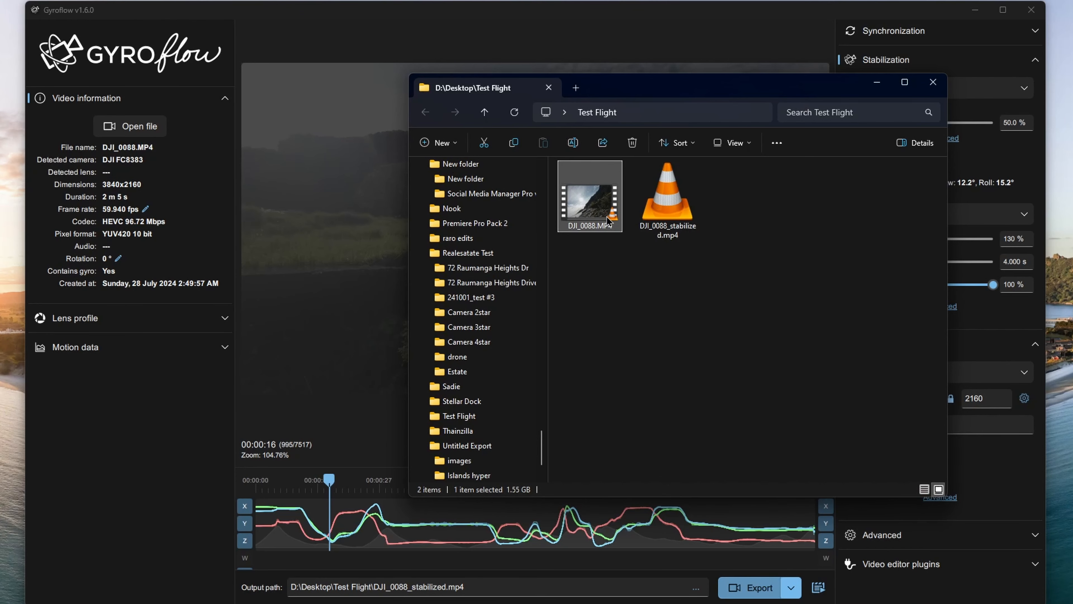
Locate the exported DJI_0088_stabilized.mp4 file in the Test Flight folder
left_click_drag(678, 101, 725, 114)
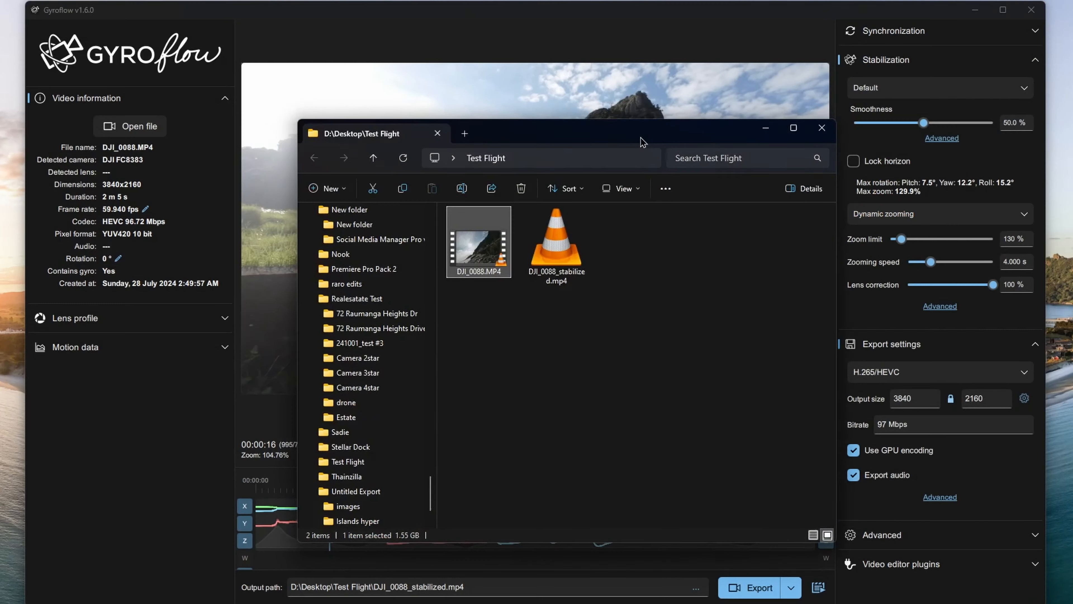
left_click(616, 225)
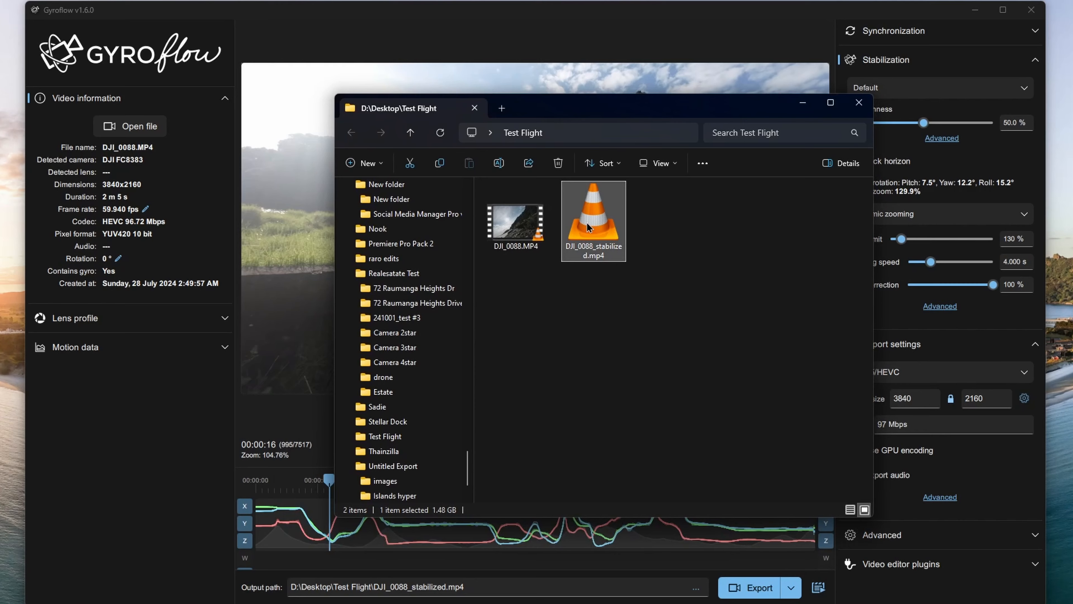
left_click_drag(641, 111, 1072, 107)
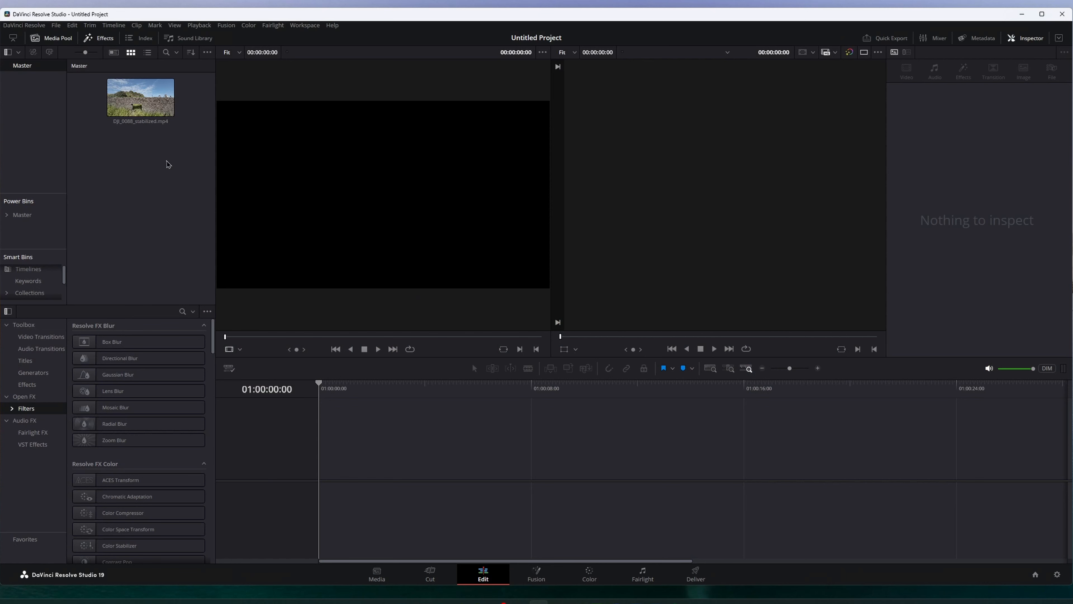
right_click(168, 164)
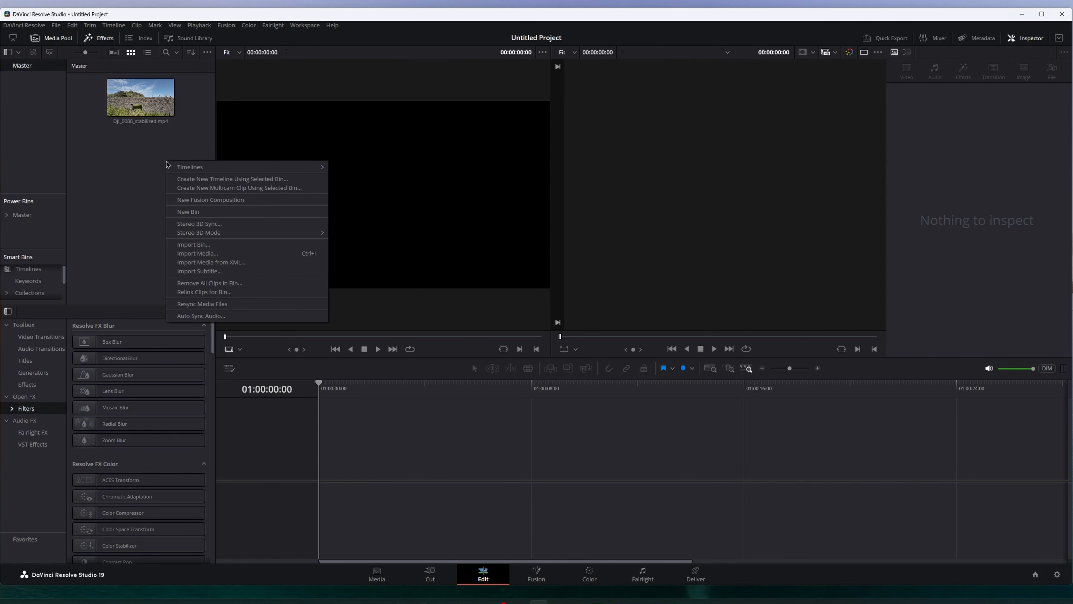
left_click_drag(150, 112, 234, 157)
key("ctrl+z")
Create a new timeline without project settings, using 3840 x 2160 Ultra HD resolution
right_click(146, 166)
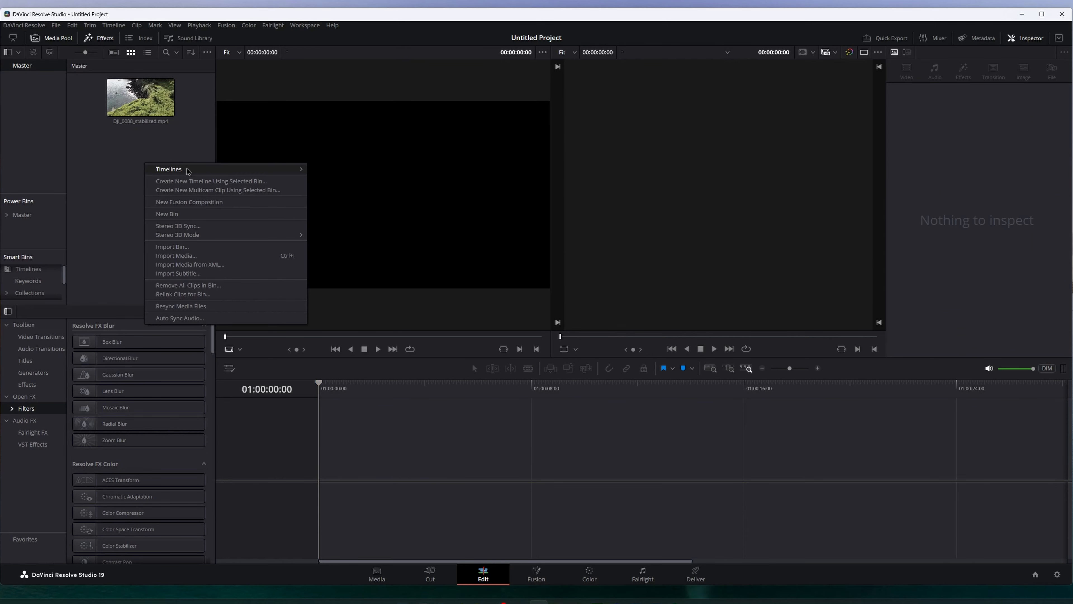
mouse_move(189, 169)
left_click(340, 170)
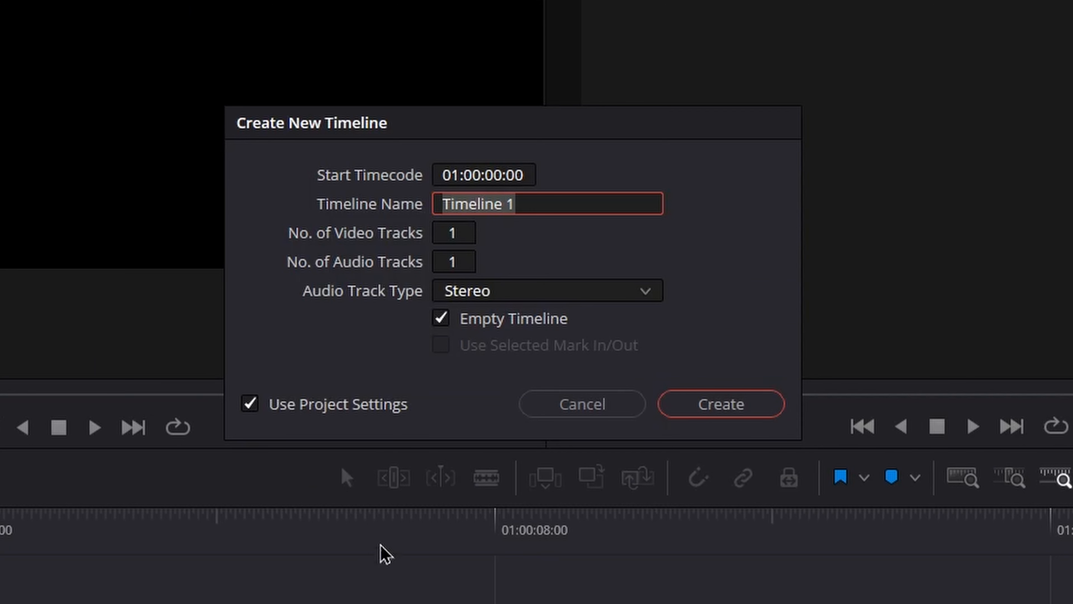
left_click(253, 406)
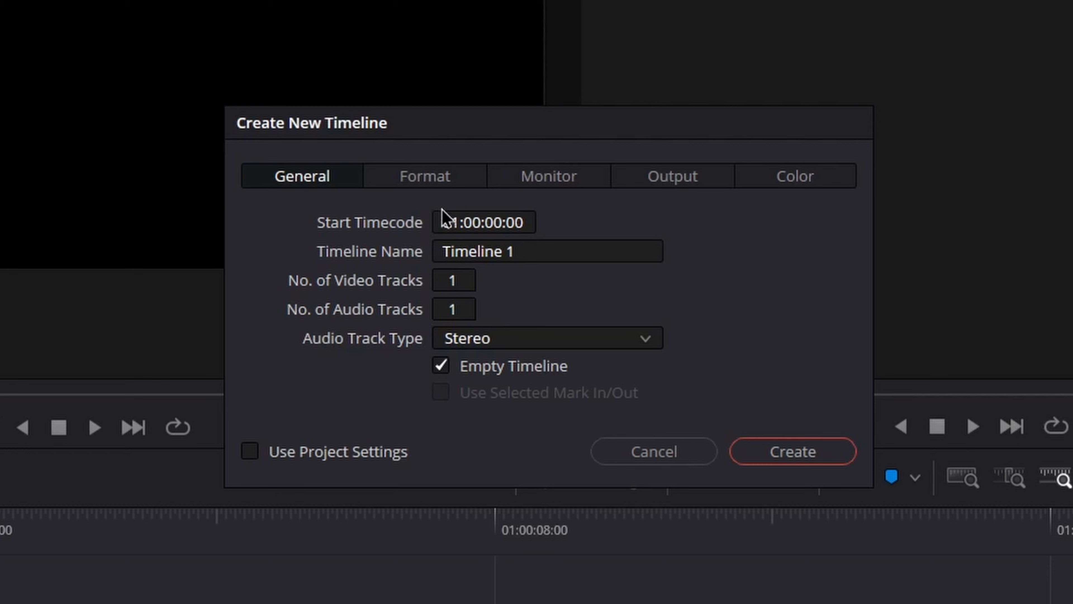
left_click(424, 178)
left_click(578, 230)
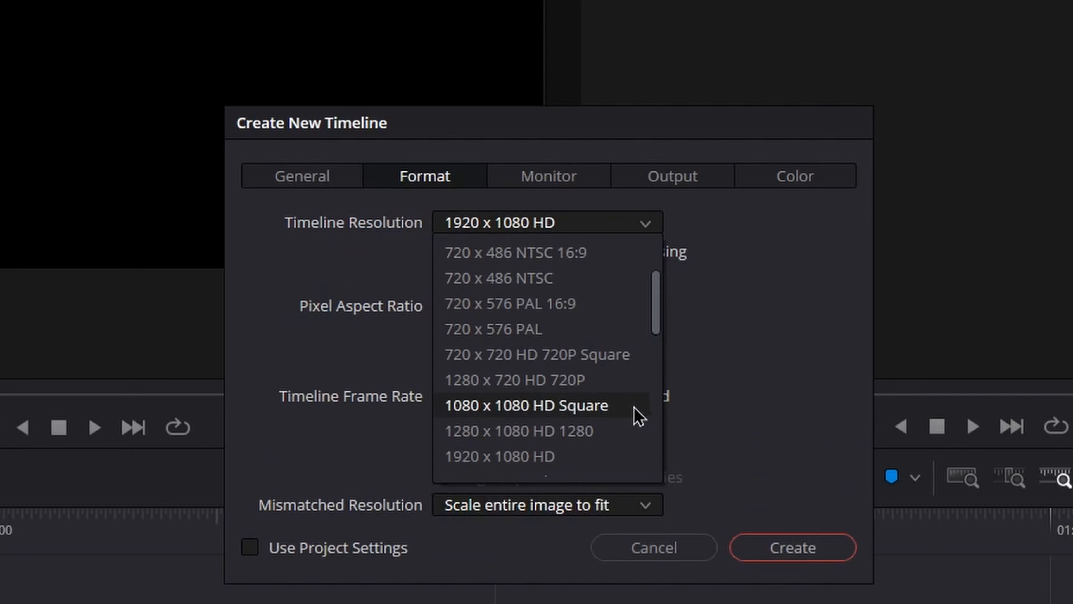
scroll(612, 423, "down", 3)
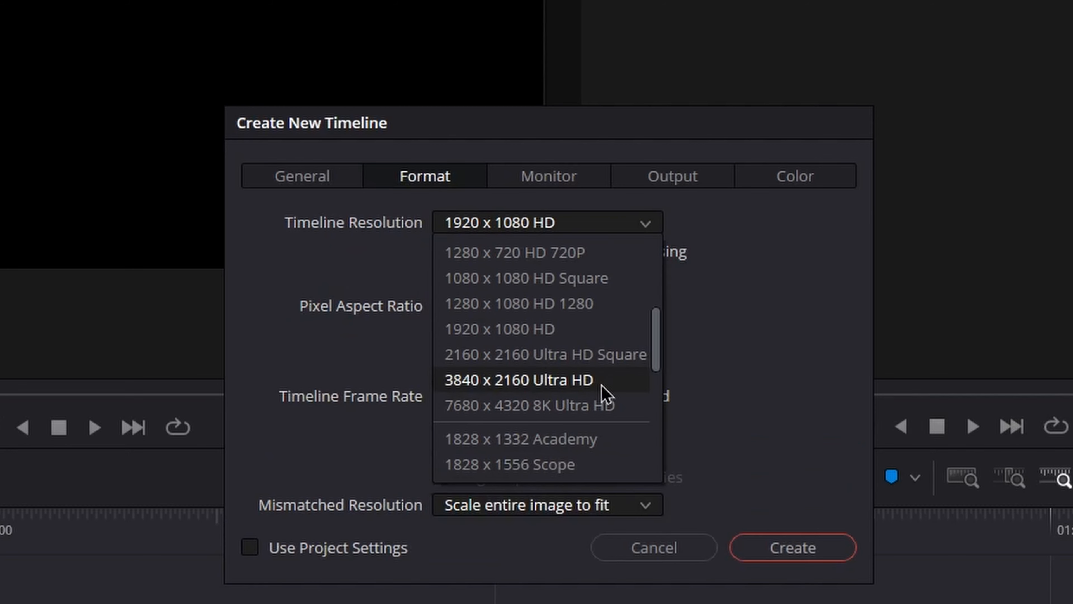
left_click(594, 380)
left_click(793, 547)
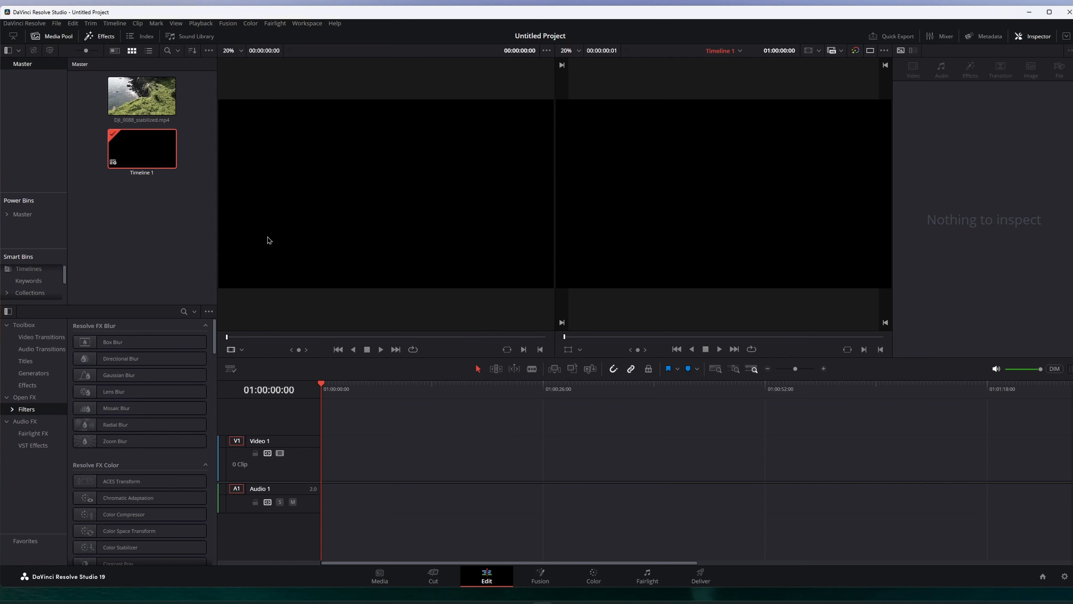
Add DJI_0088_stabilized.mp4 to the new timeline's video track and play it back
left_click_drag(141, 95, 329, 455)
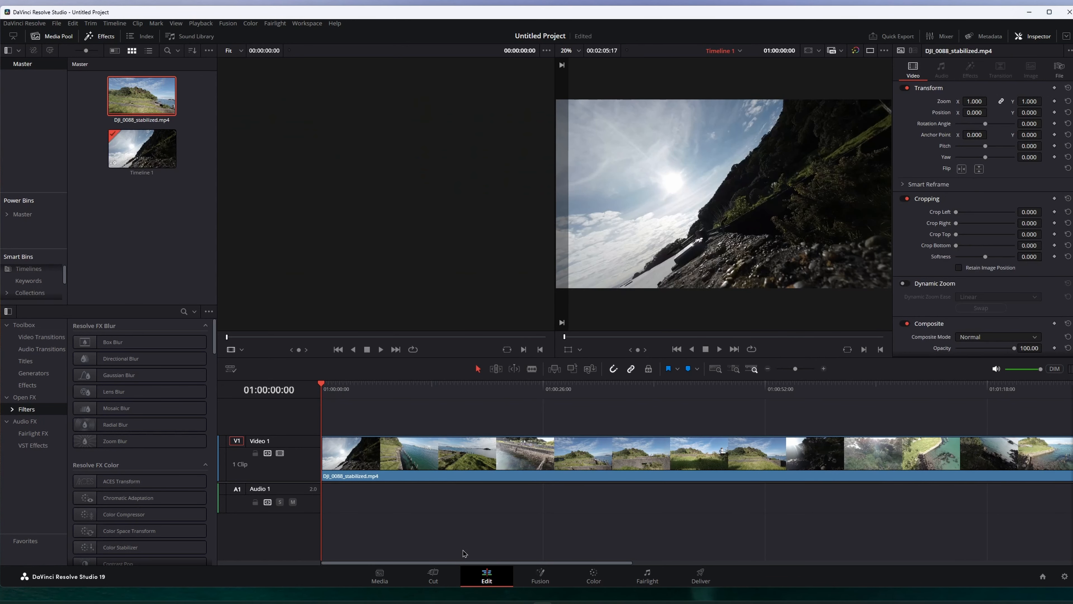
scroll(463, 550, "down", 3)
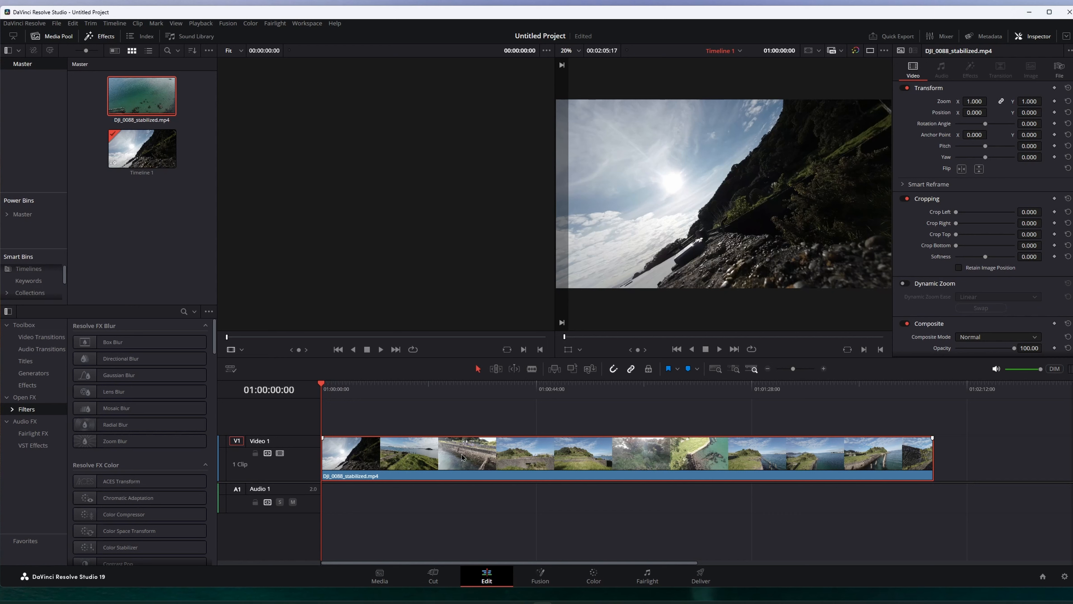
mouse_move(524, 393)
left_mouse_down()
mouse_move(556, 398)
mouse_move(536, 397)
left_mouse_up()
key("space")
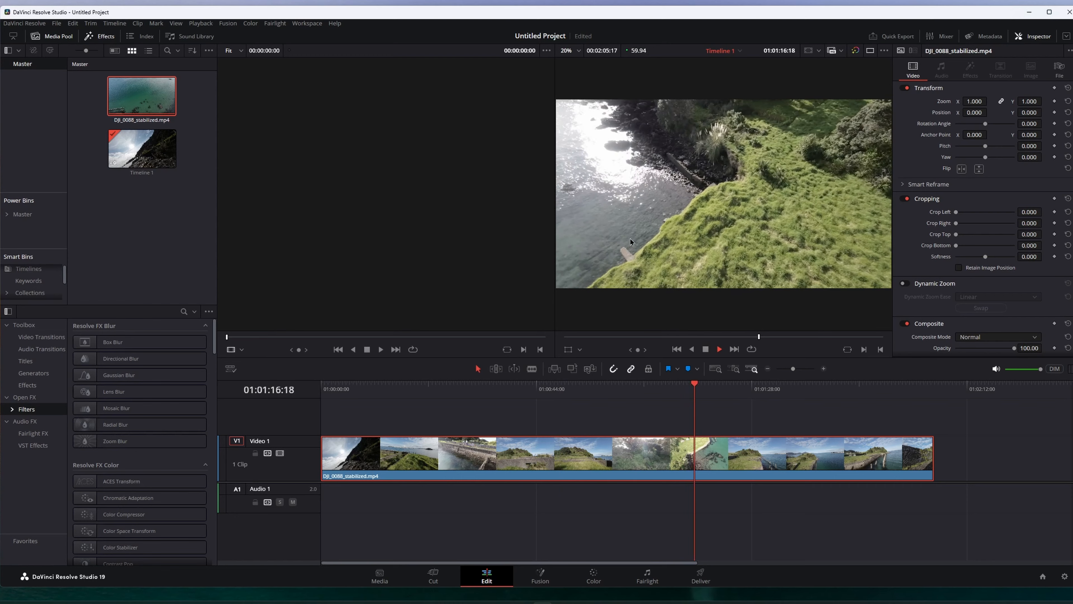
key("space")
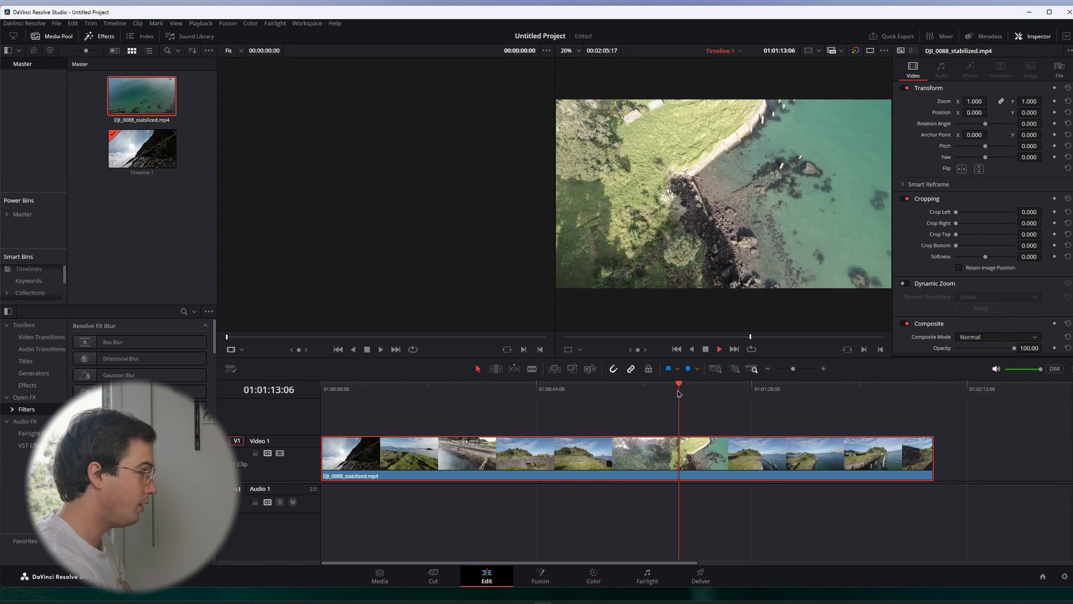
key("space")
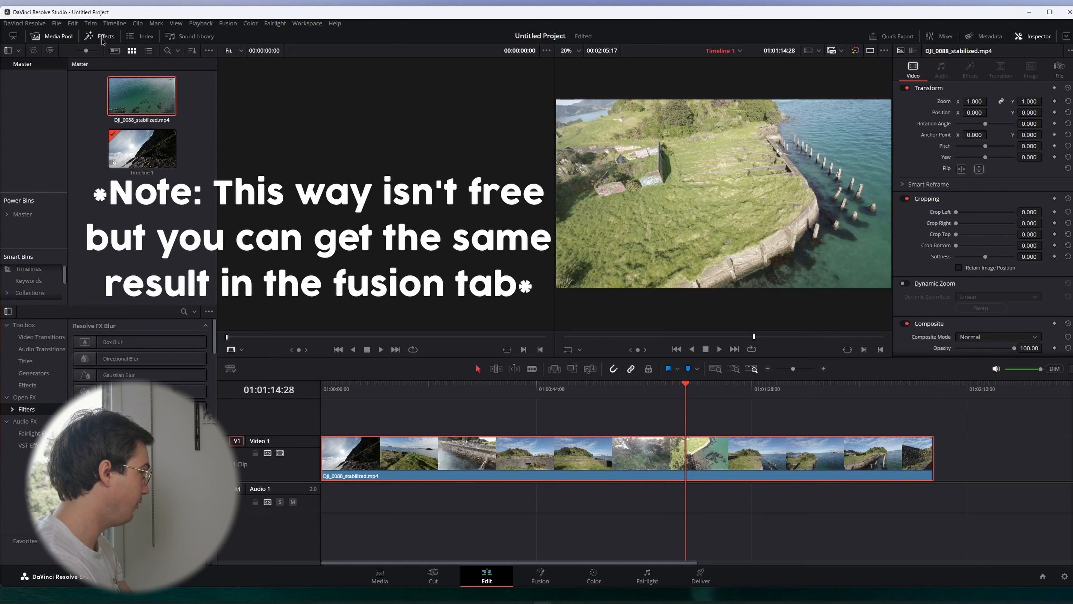
Search the effects for blur, apply Motion Blur to the clip, and adjust its Motion Blur amount
left_click(184, 311)
type("blur")
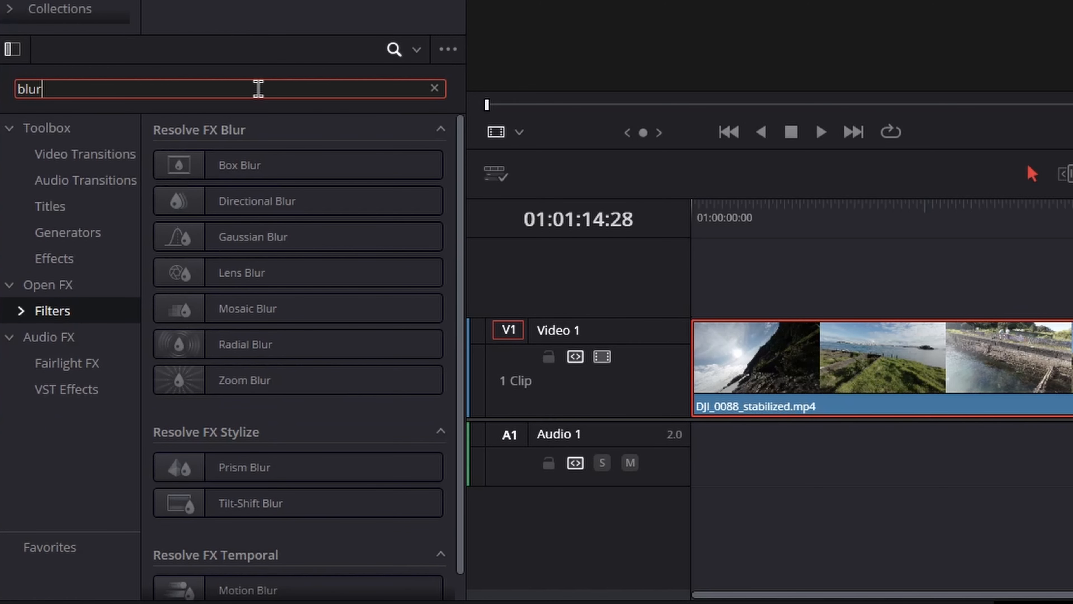
scroll(191, 579, "down", 1)
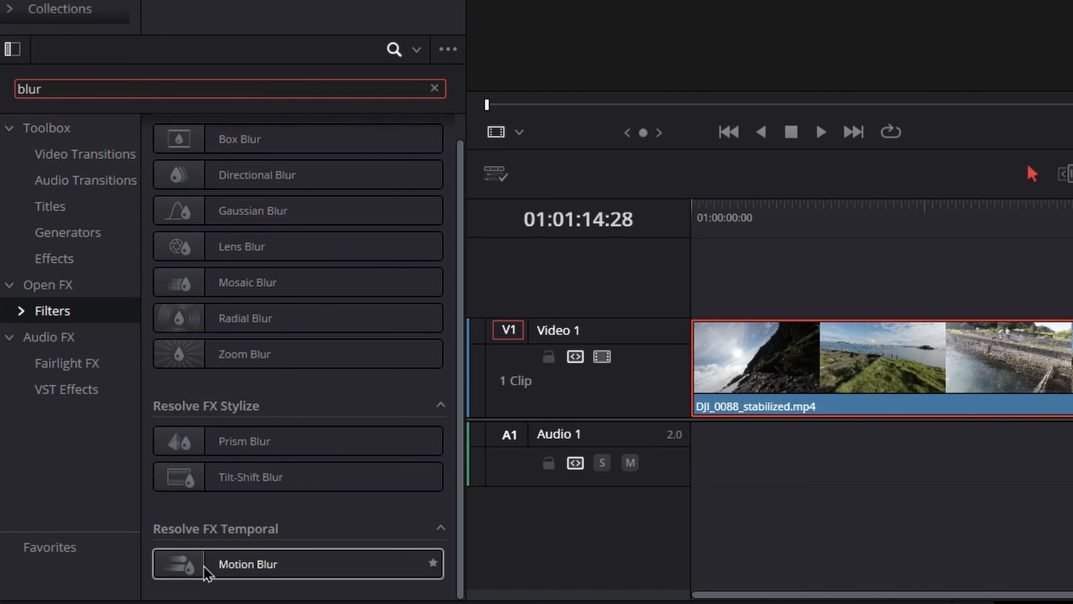
left_click_drag(220, 568, 532, 466)
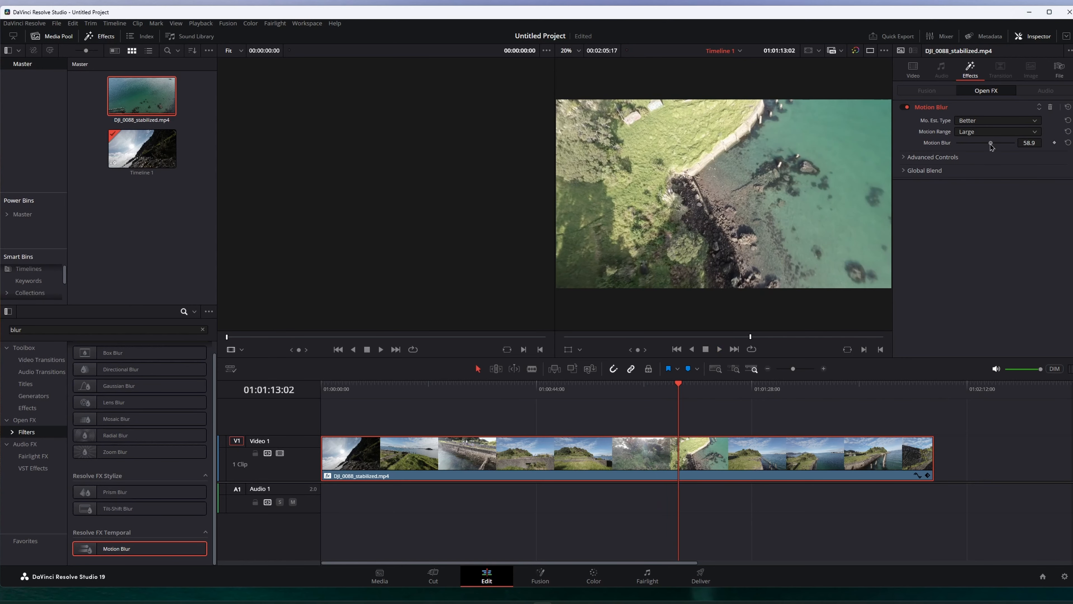
left_click_drag(991, 143, 988, 145)
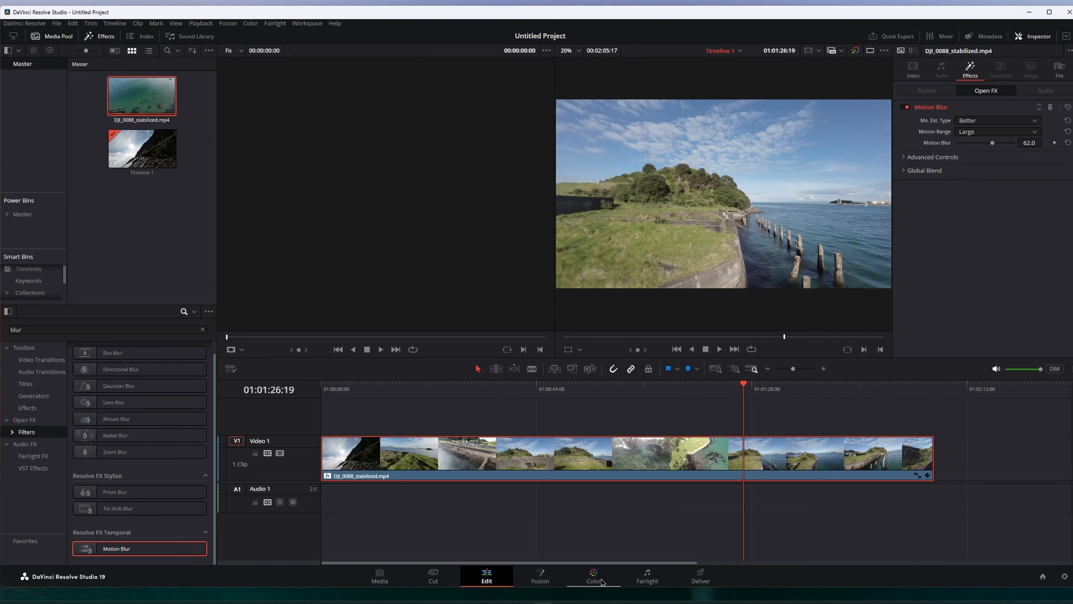
On the Color page, apply the DJI Phantom DLOG2Rec709 LUT to the clip's node
left_click(602, 583)
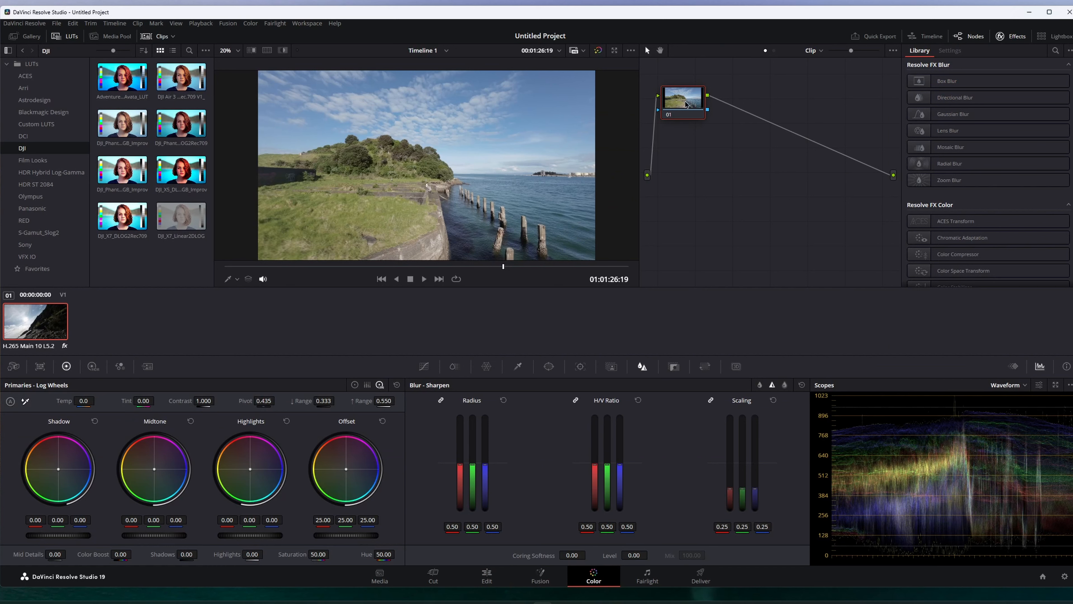
left_click_drag(686, 105, 739, 154)
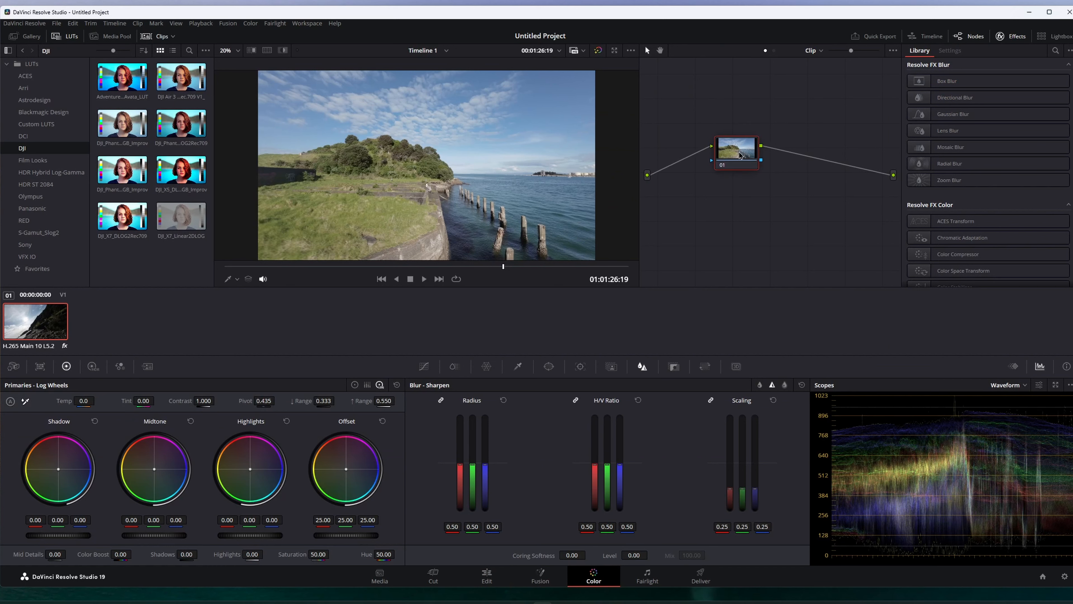
left_click(424, 366)
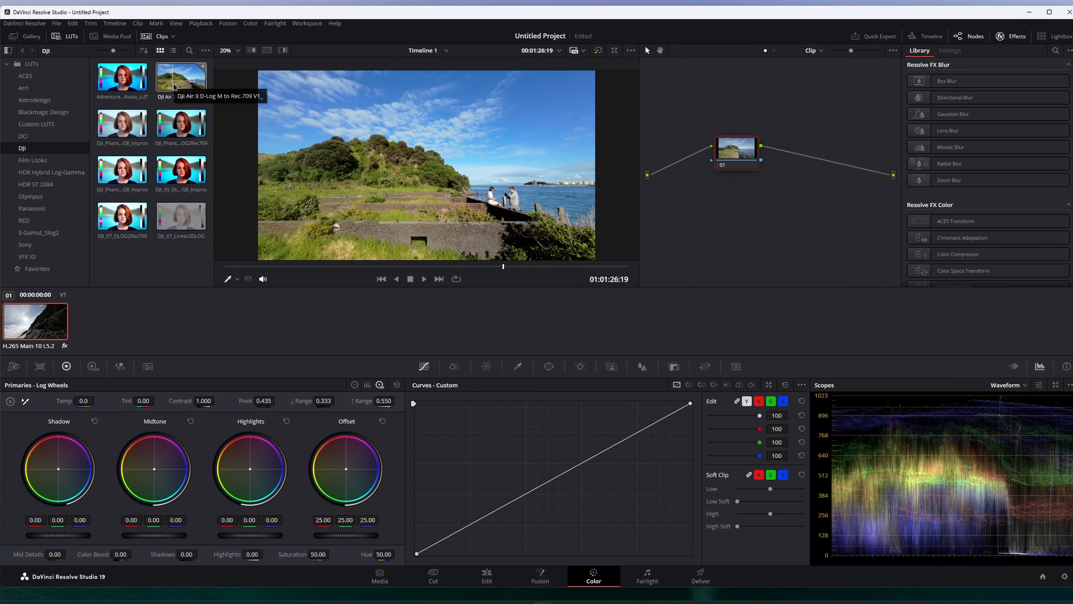
double_click(177, 132)
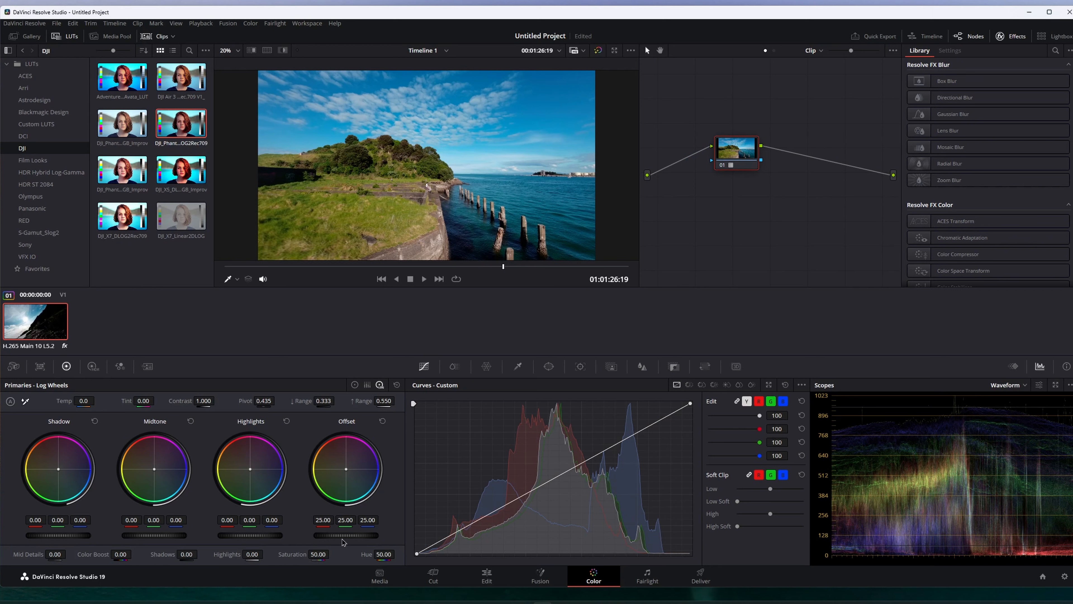
Raise the Offset wheel to 38.15 and preview another part of the clip
left_click_drag(346, 535, 367, 535)
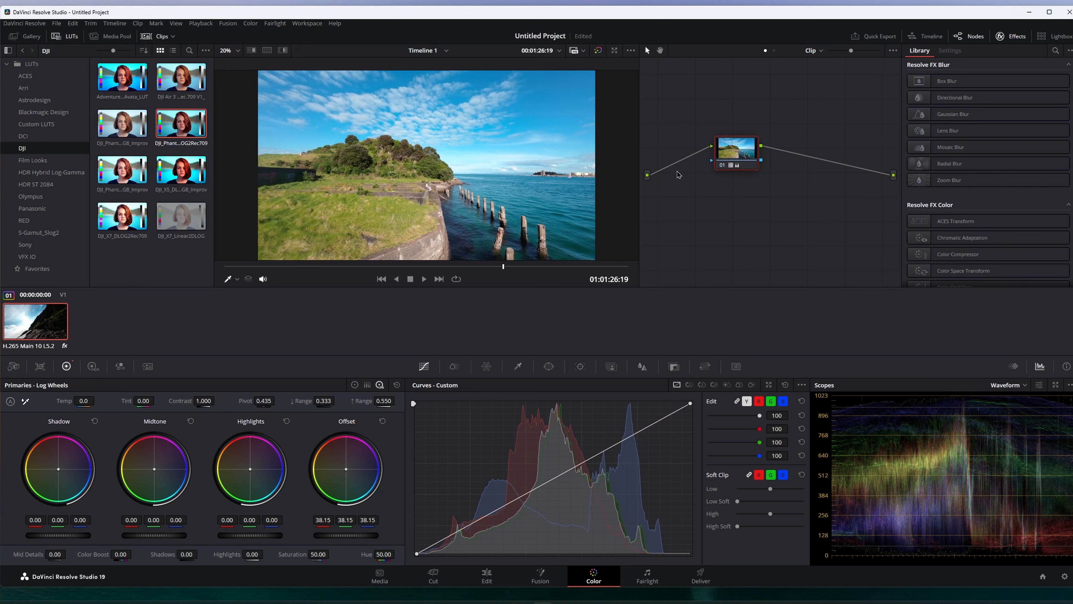
left_click_drag(752, 154, 752, 159)
left_click_drag(504, 267, 466, 267)
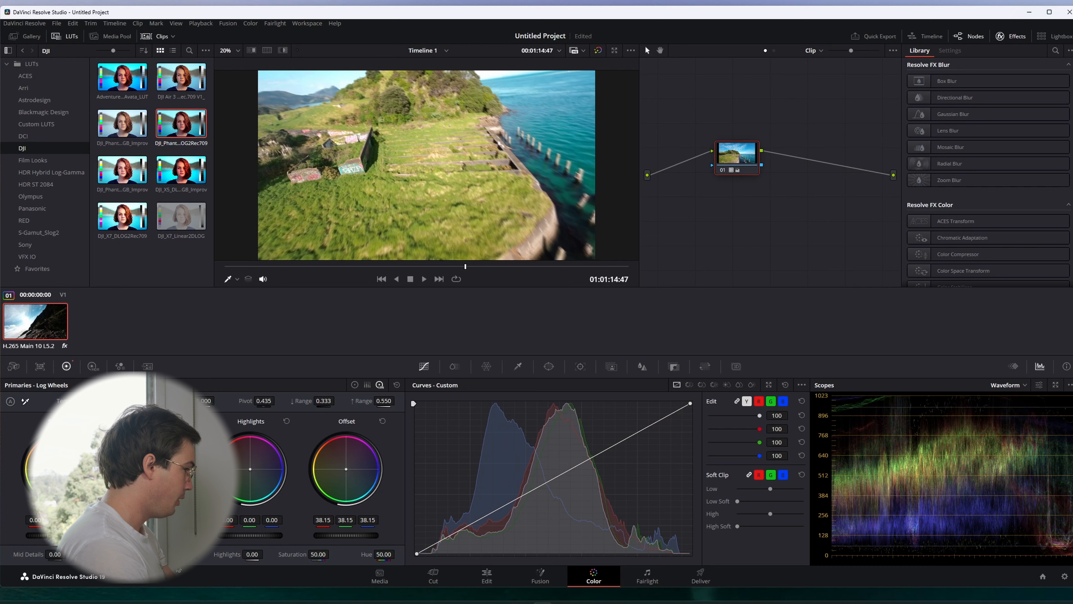
Sharpen the clip by setting the Blur radius to 0.48 and Color Boost to 5.00
left_click(643, 366)
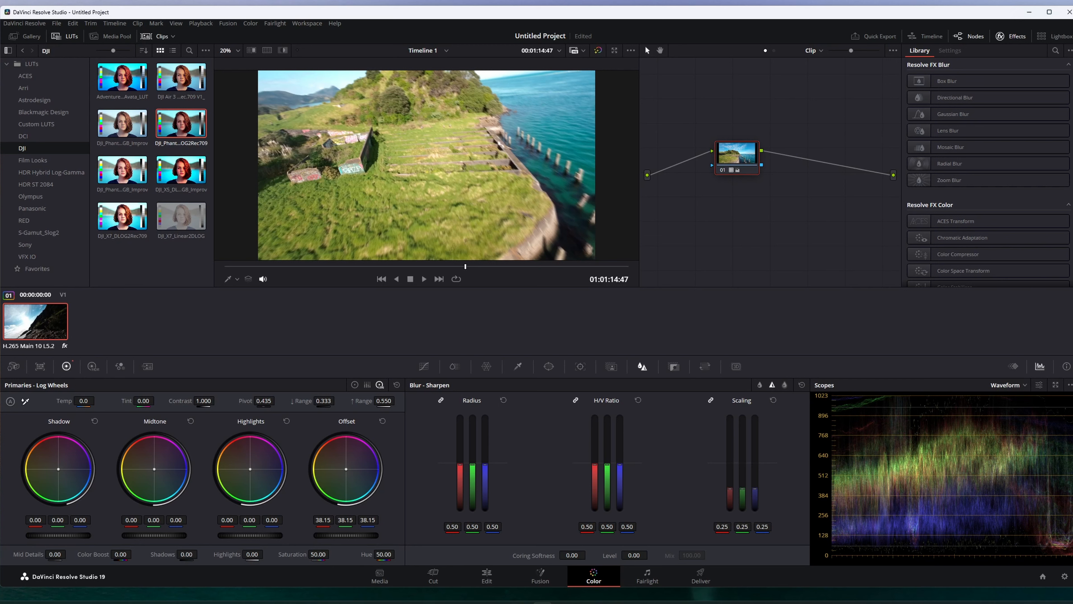
left_click_drag(472, 465, 473, 466)
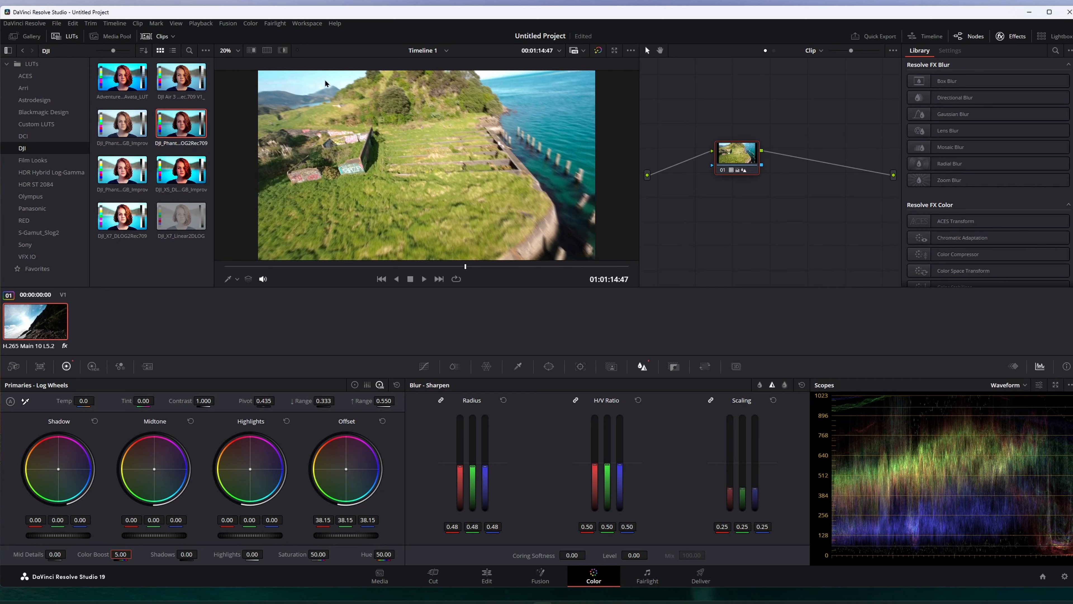
key("shift+Right")
key("shift+Right")
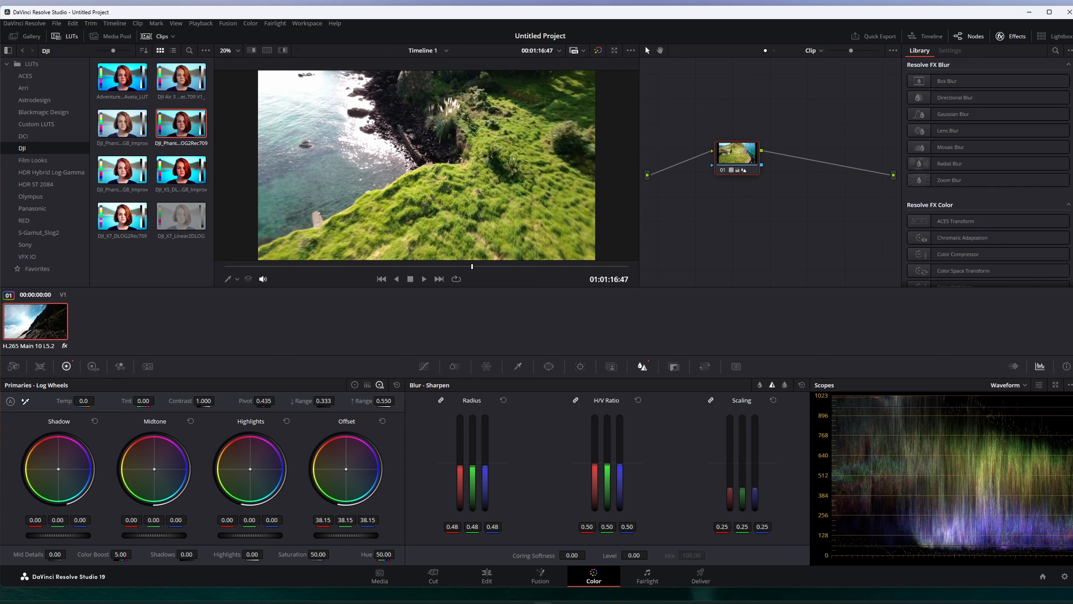
Lower the contrast to 0.918 and pull the Highlights wheel down to -0.18
mouse_move(204, 401)
left_mouse_down()
mouse_move(184, 401)
mouse_move(221, 401)
left_mouse_up()
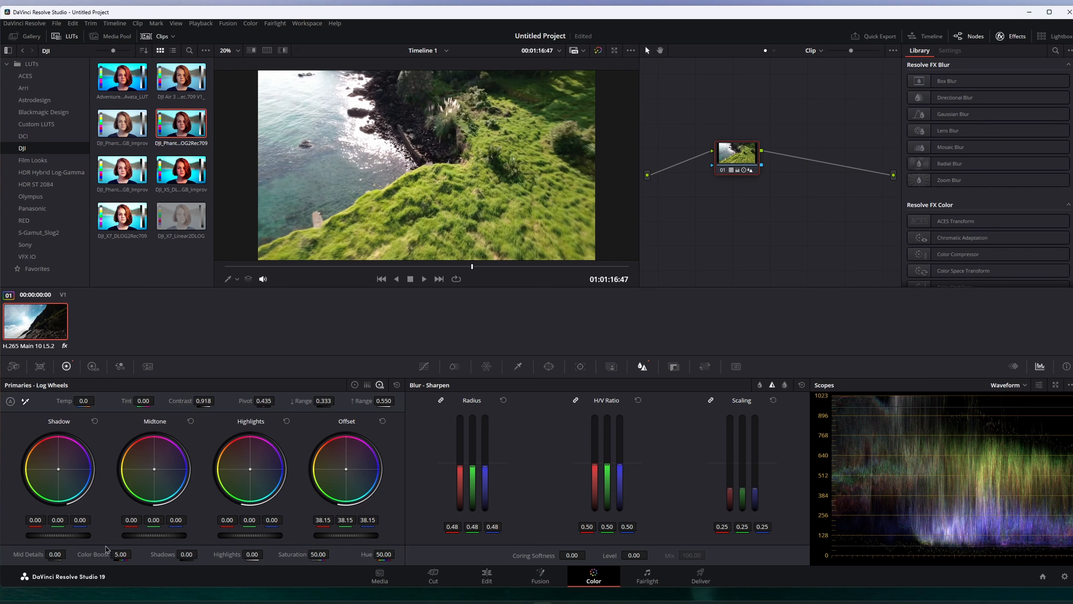
left_click_drag(257, 538, 227, 537)
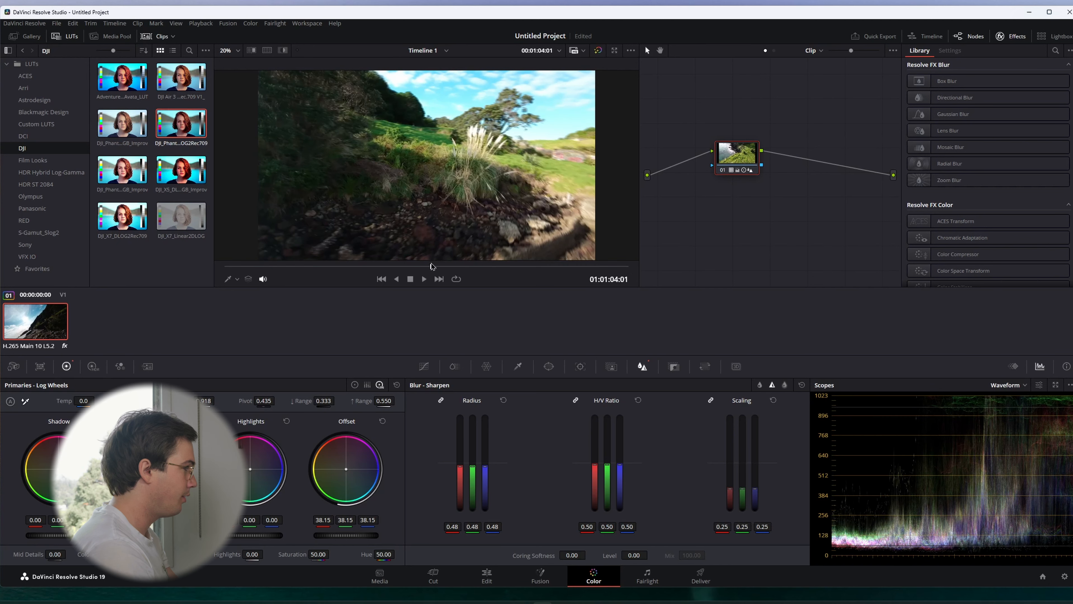
Preview other parts of the clip and open the Custom Curves
left_click(431, 266)
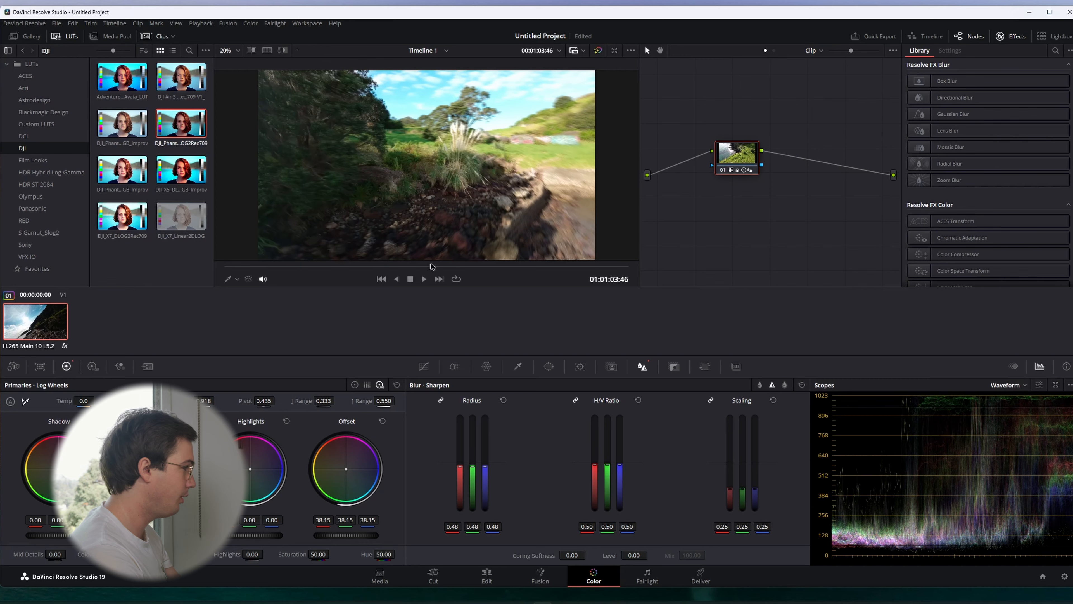
left_click(402, 265)
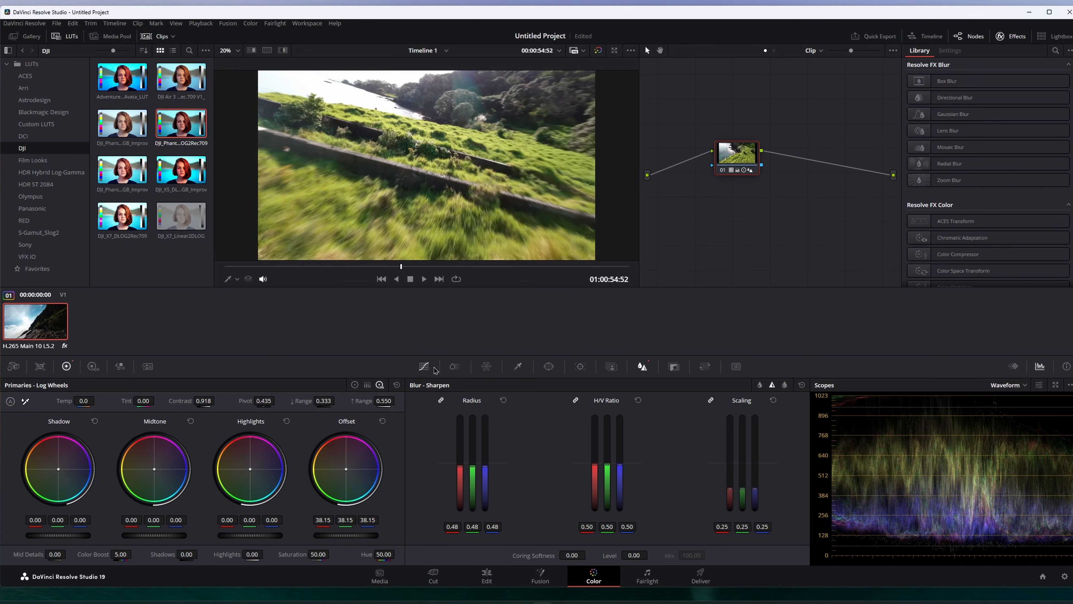
left_click(424, 366)
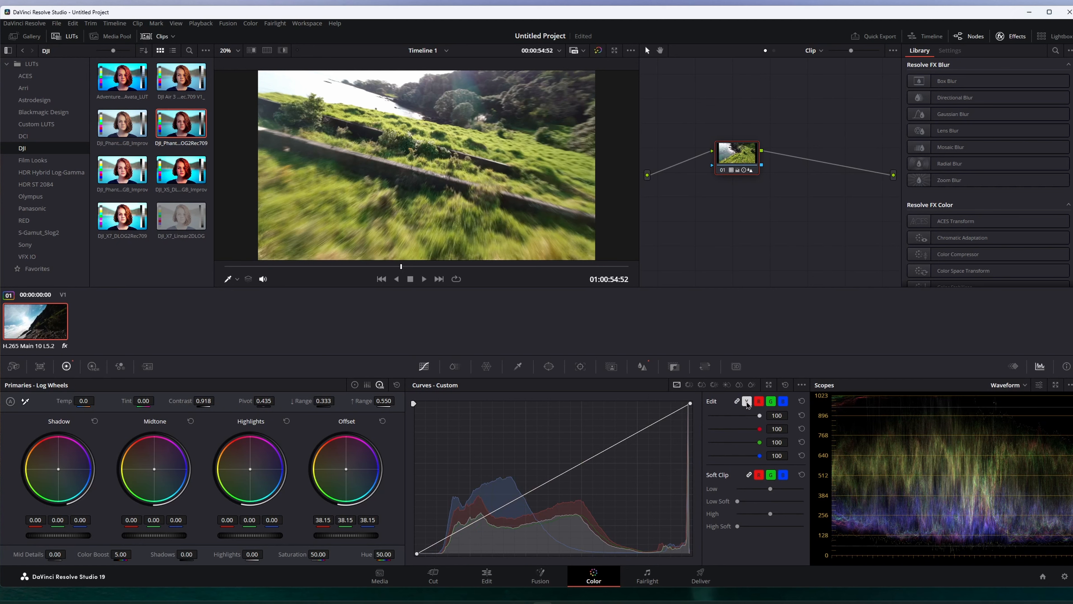
left_click(616, 444)
left_click_drag(617, 448, 620, 454)
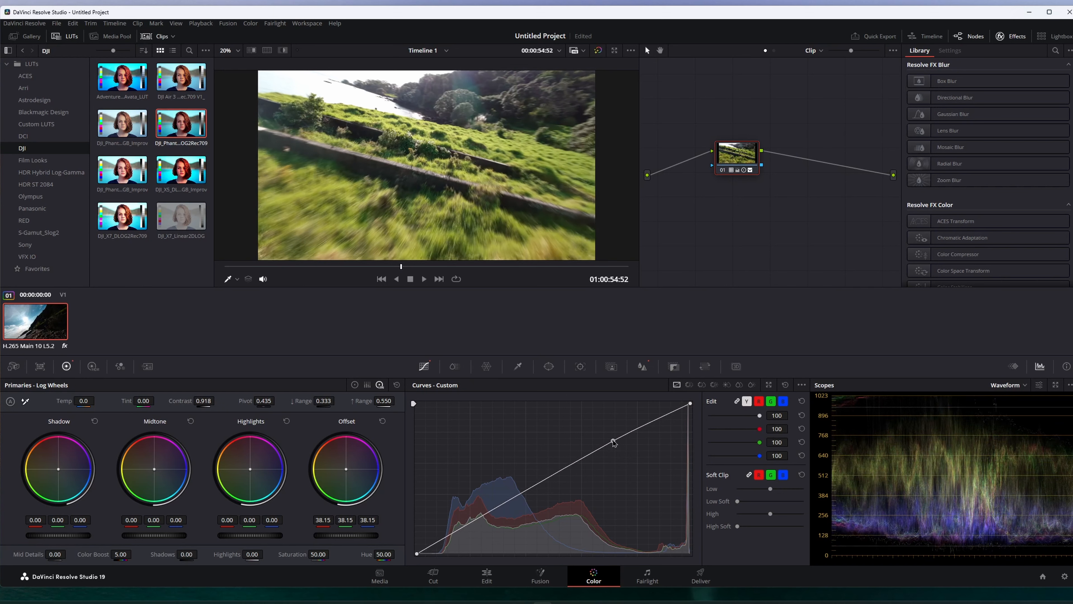
right_click(619, 450)
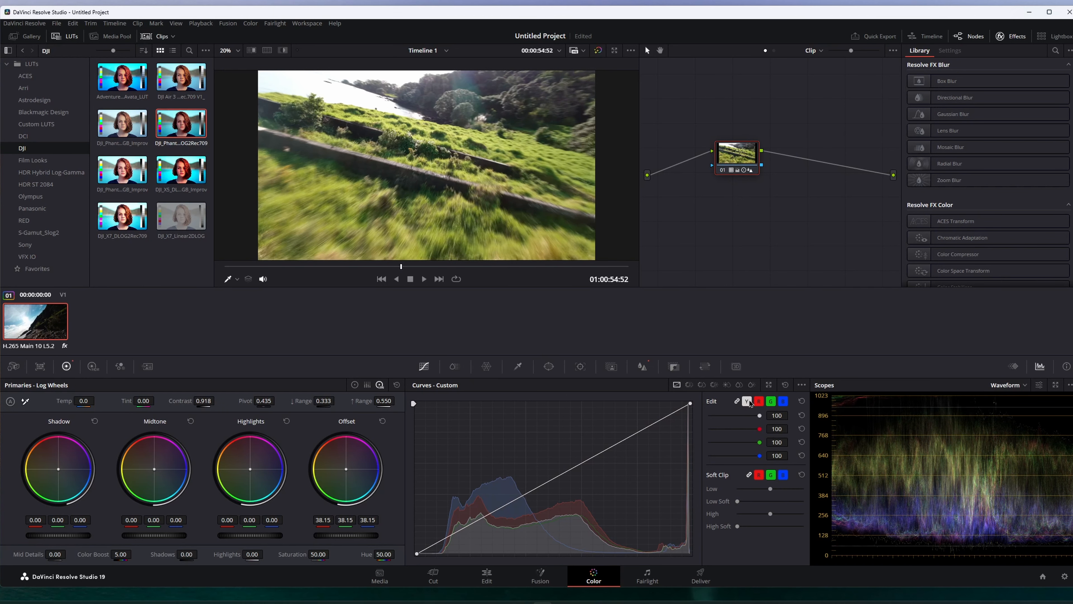
Unlink the curve channels and add a gentle S-curve to the red, green and blue curves
left_click(749, 402)
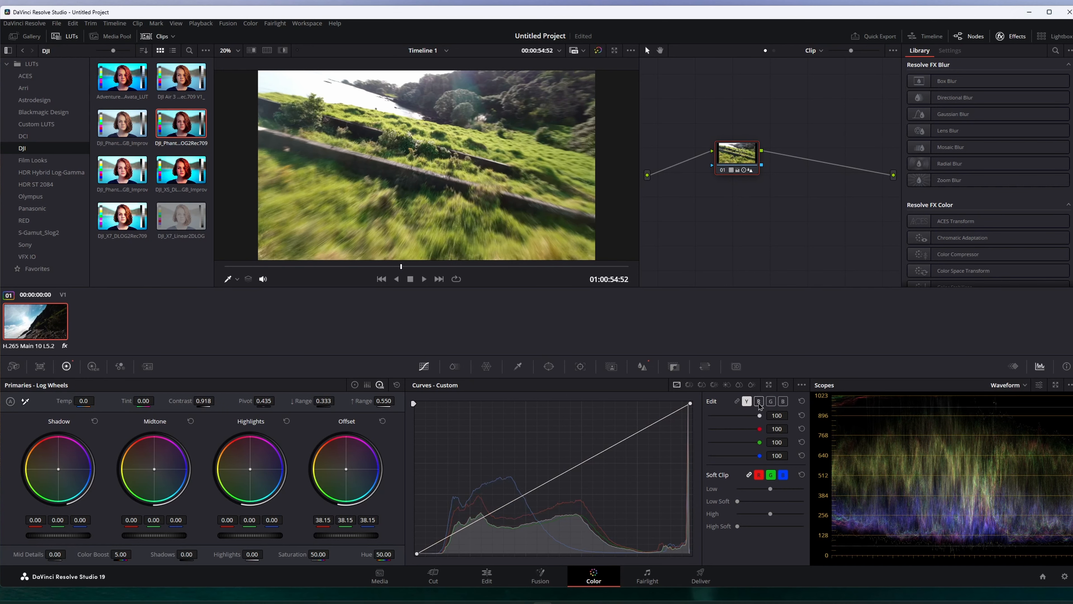
left_click(760, 403)
left_click_drag(601, 453, 600, 447)
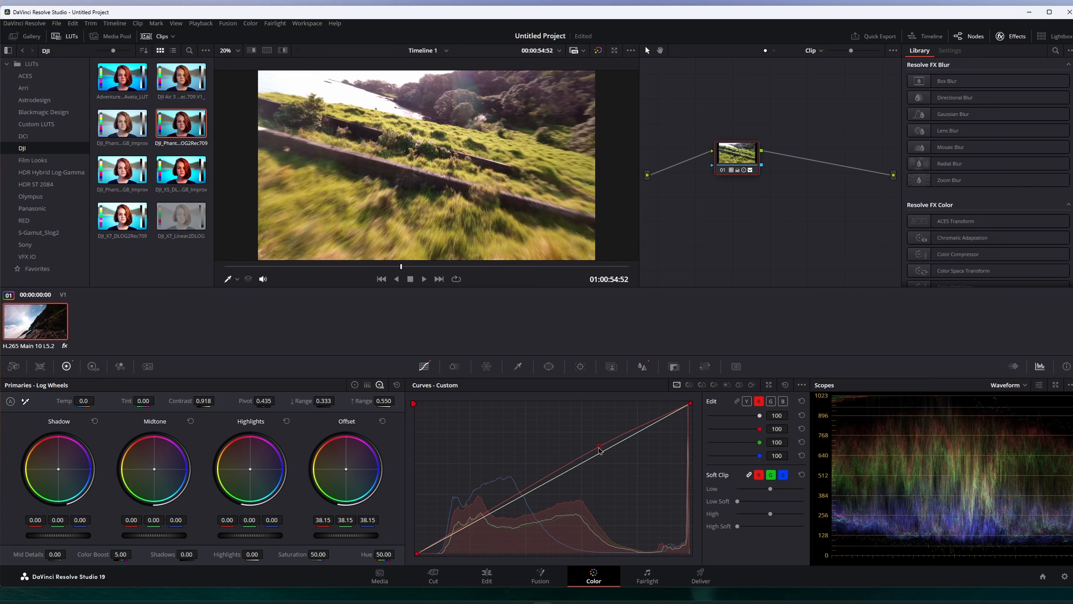
left_click_drag(485, 514, 486, 522)
left_click(771, 402)
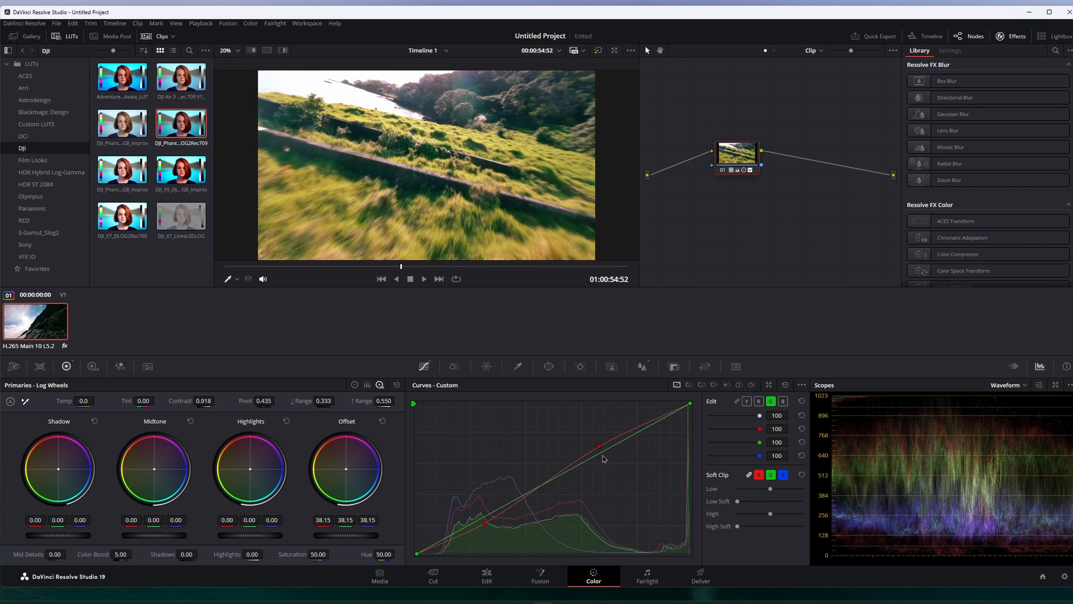
left_click_drag(603, 454, 600, 448)
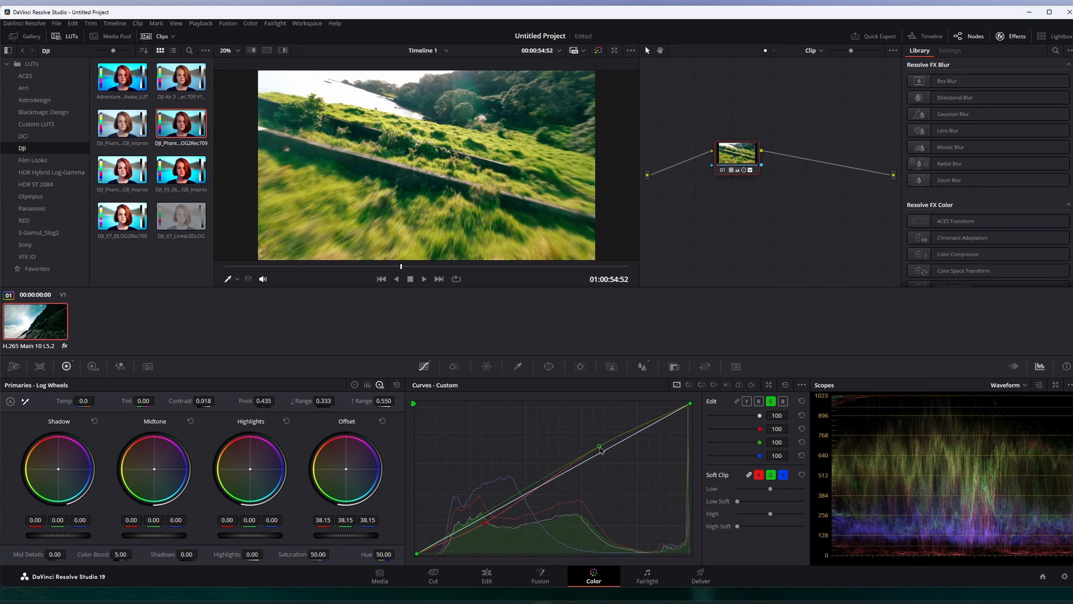
left_click_drag(486, 518, 487, 527)
left_click(783, 401)
left_click_drag(600, 453, 598, 447)
left_click_drag(490, 516, 487, 525)
Reposition the corrector node in the node graph and reset its custom curves
left_click_drag(734, 161, 722, 172)
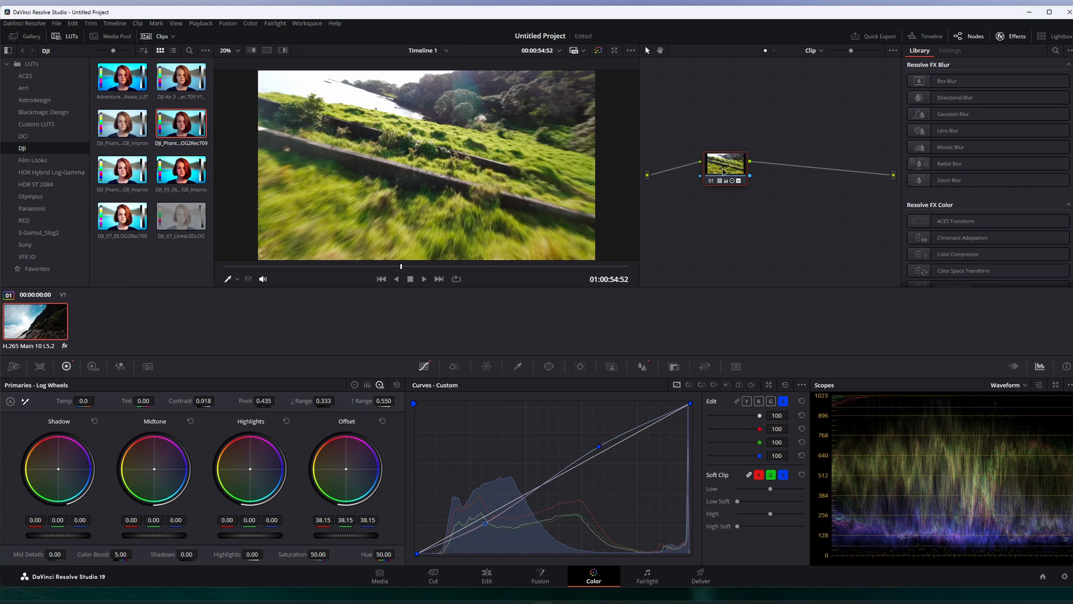
left_click_drag(723, 171, 750, 166)
left_click_drag(724, 89, 828, 214)
mouse_move(748, 166)
left_mouse_down()
mouse_move(775, 172)
mouse_move(751, 173)
left_mouse_up()
left_click(784, 384)
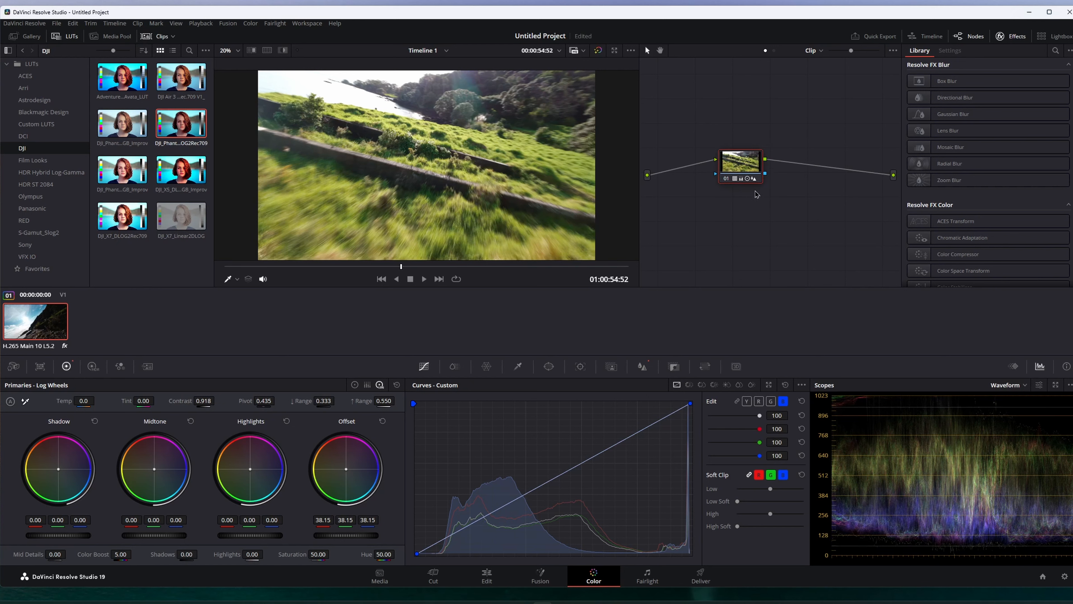
Add a serial node and give it gentle S-curves on the unlinked red, green and blue channels
mouse_move(743, 169)
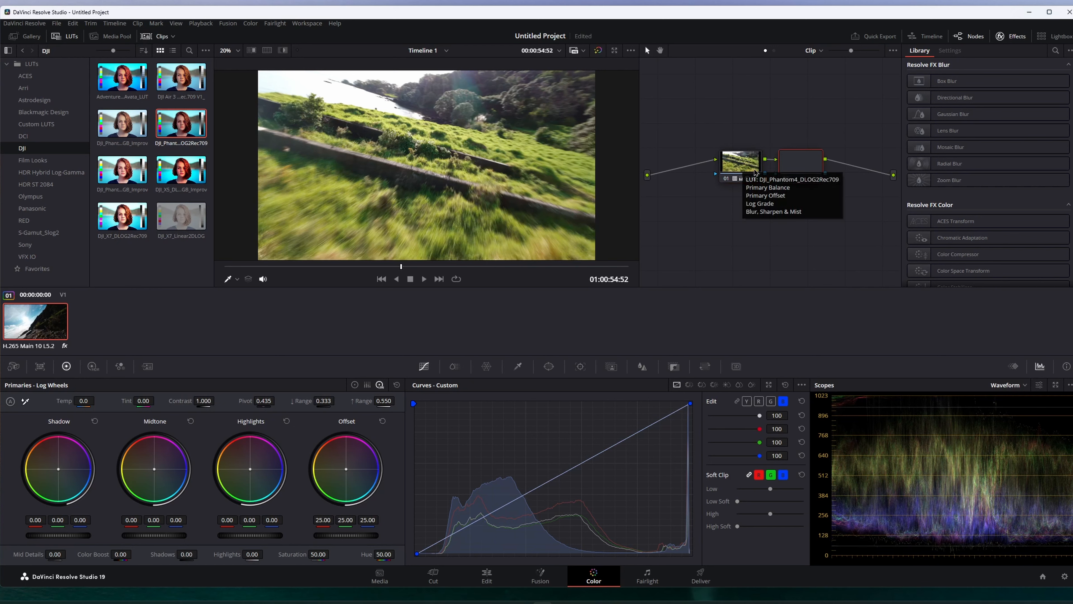
key("alt+s")
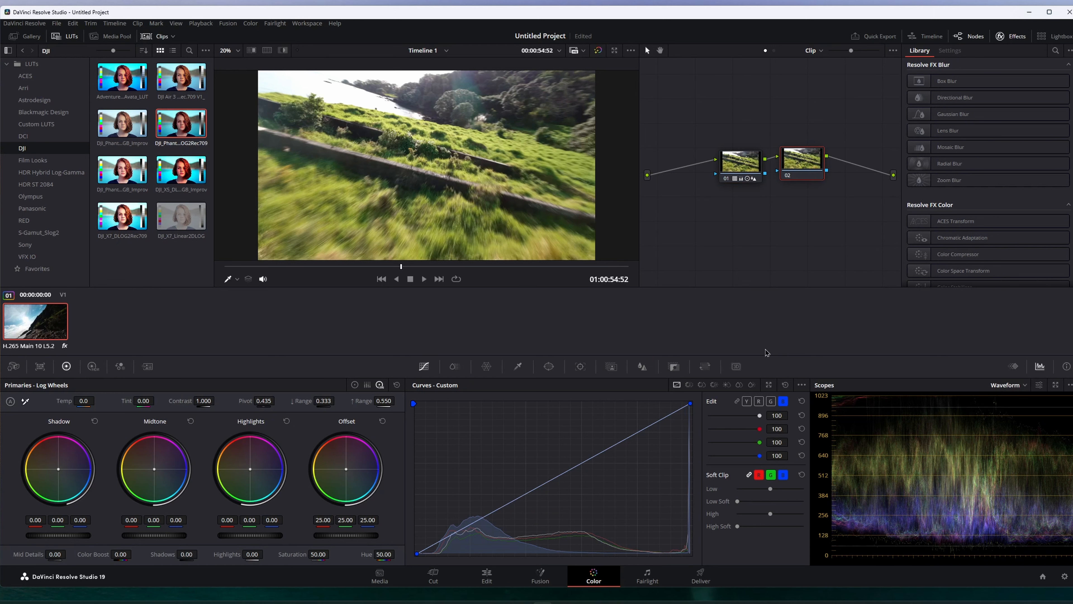
left_click(759, 401)
left_click_drag(596, 454, 600, 444)
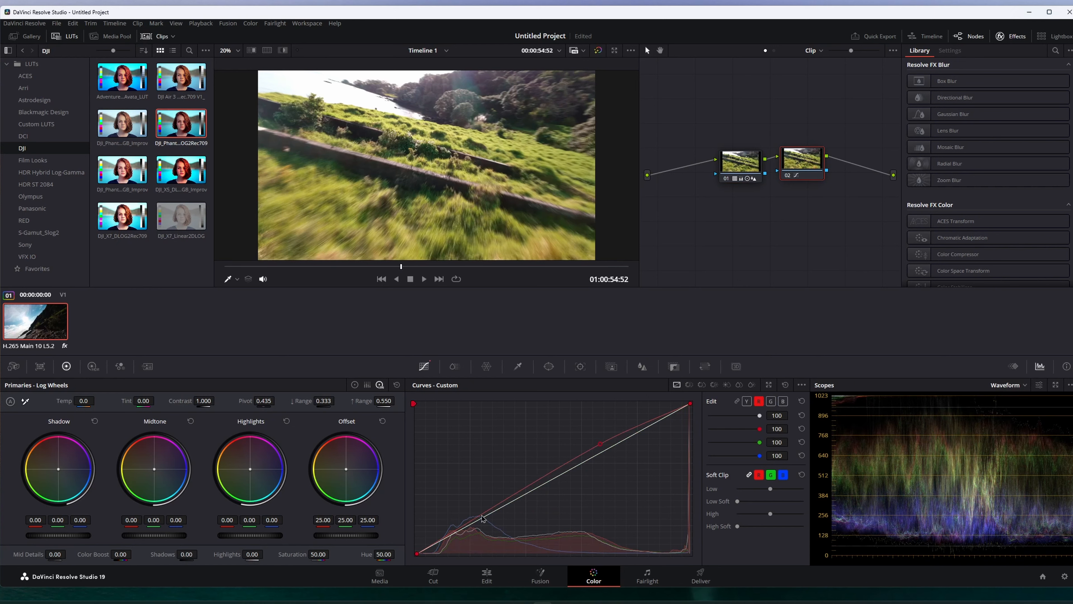
left_click_drag(483, 515, 488, 523)
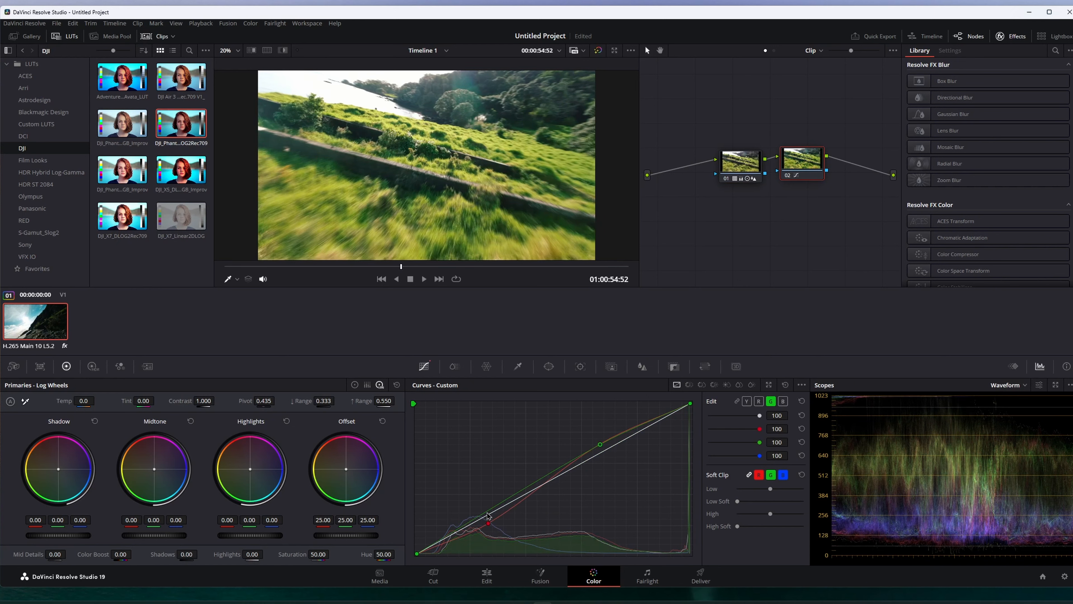
left_click_drag(487, 515, 488, 524)
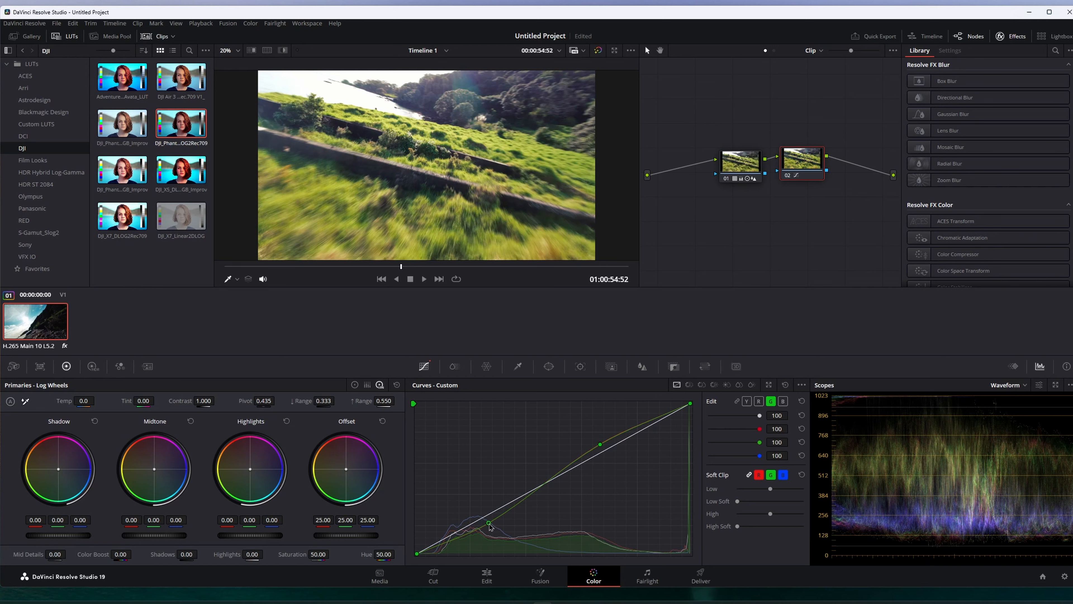
left_click(783, 401)
left_click_drag(601, 454, 602, 448)
Toggle the new curves node on and off to compare the grade, then reselect the first node
key("ctrl+d")
key("ctrl+d")
key("ctrl+d")
key("ctrl+d")
key("ctrl+d")
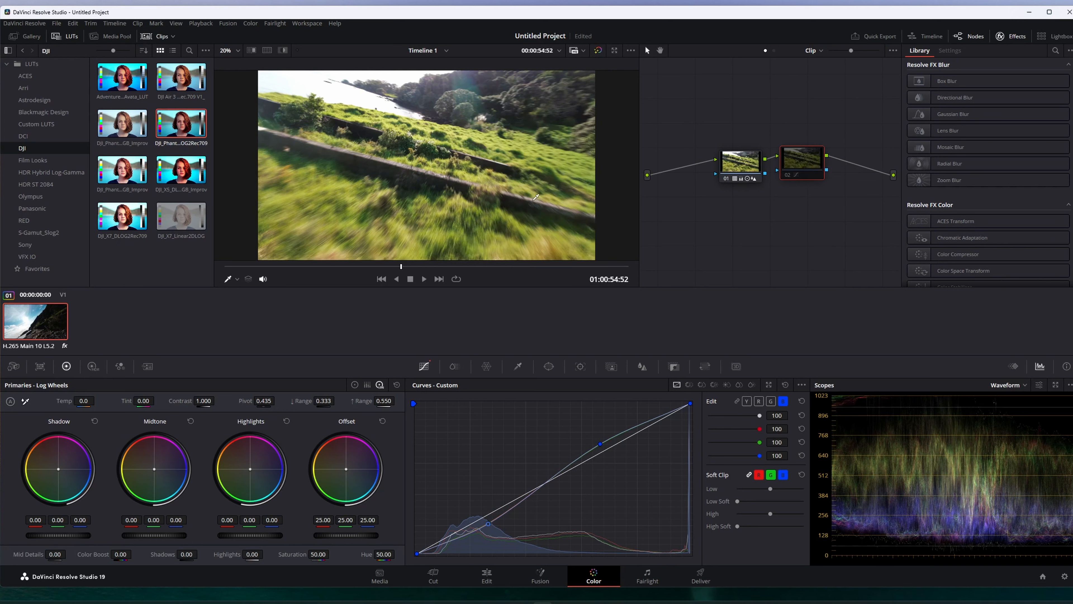
key("ctrl+d")
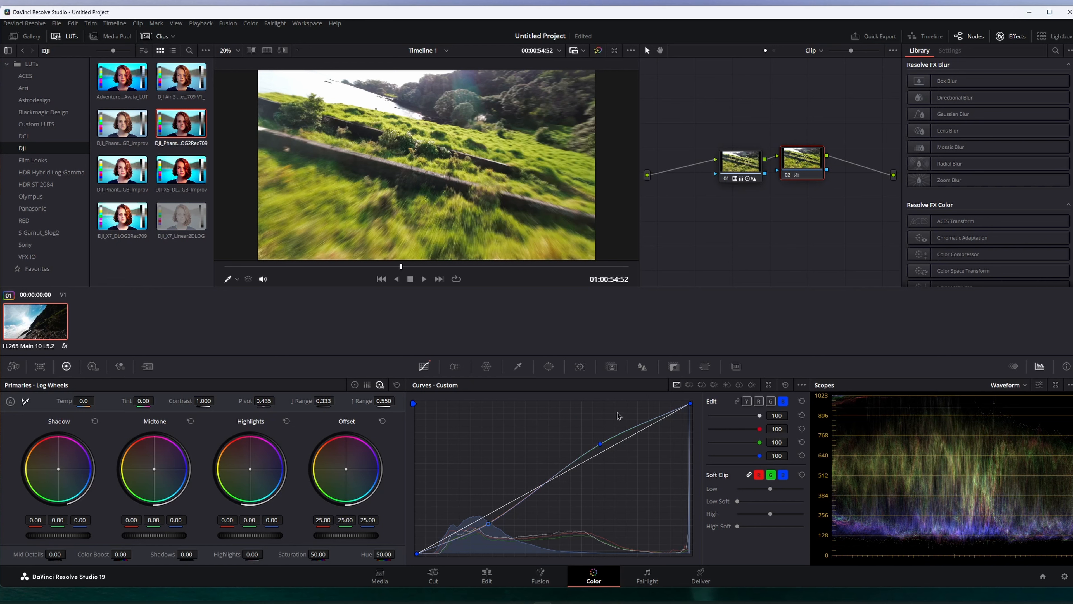
key("ctrl+d")
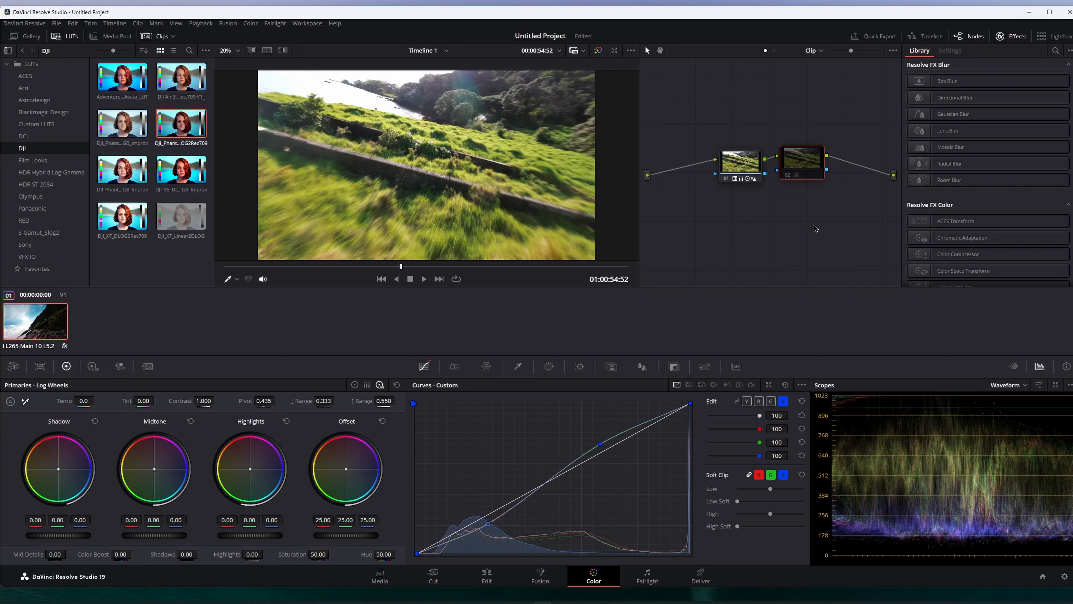
left_click(740, 159)
left_click(737, 401)
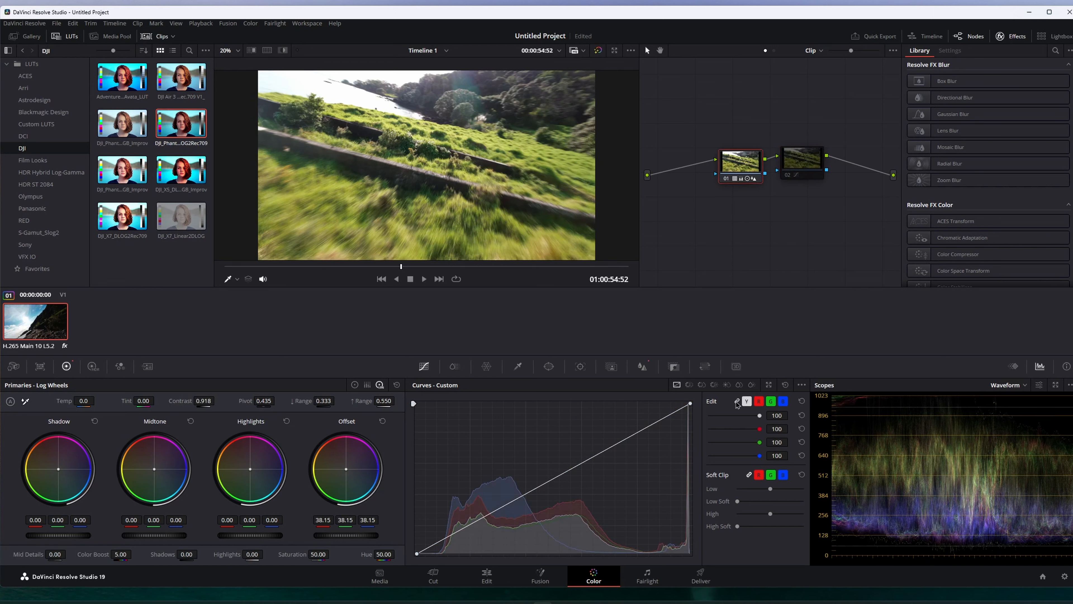